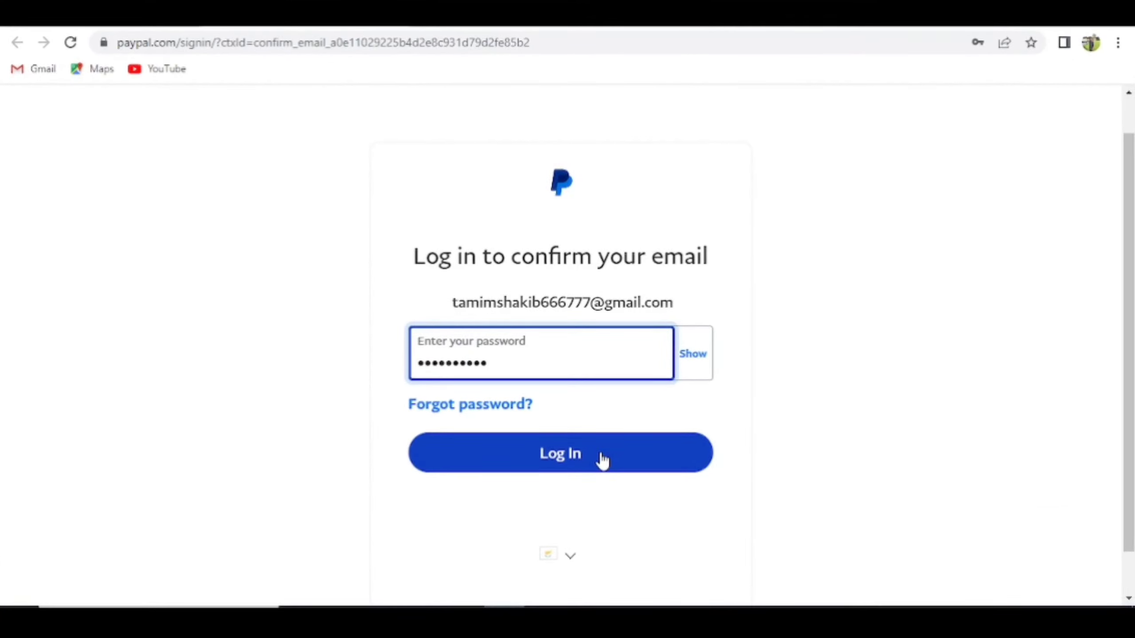
Log in to PayPal with the entered password to reach the identity check
click(602, 459)
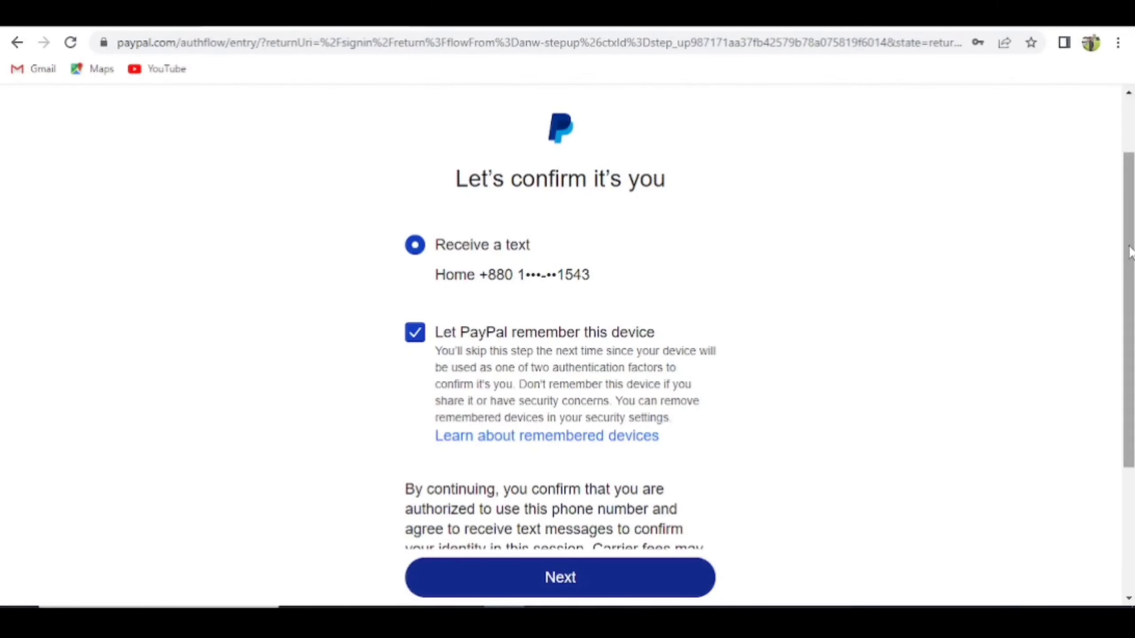
Request a text-message security code, paste it into the six boxes, and submit it
click(564, 586)
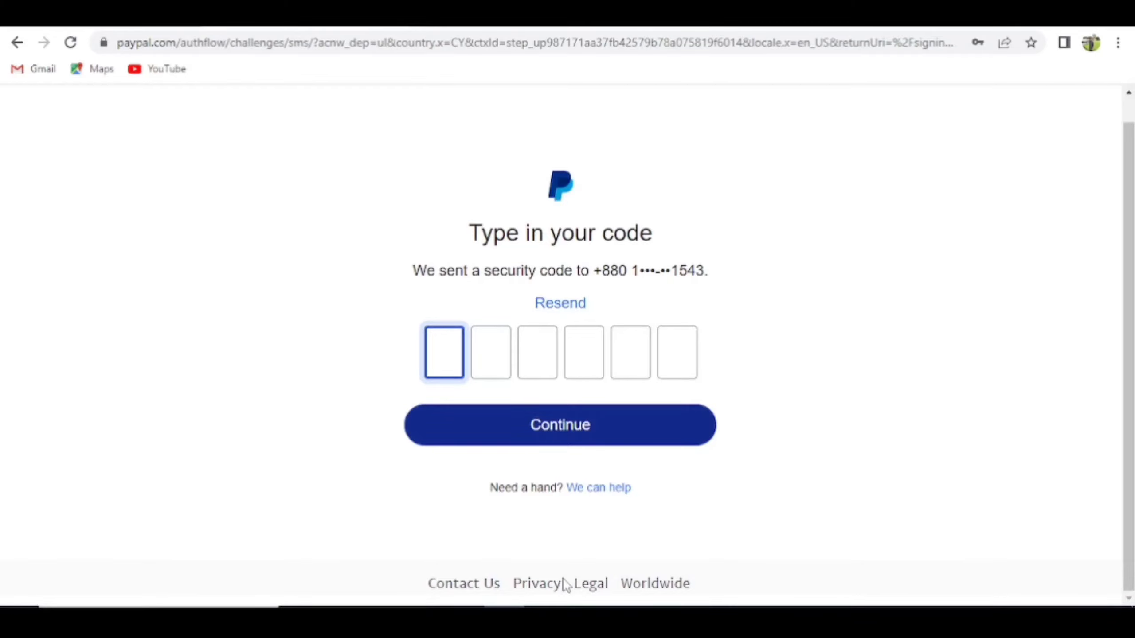
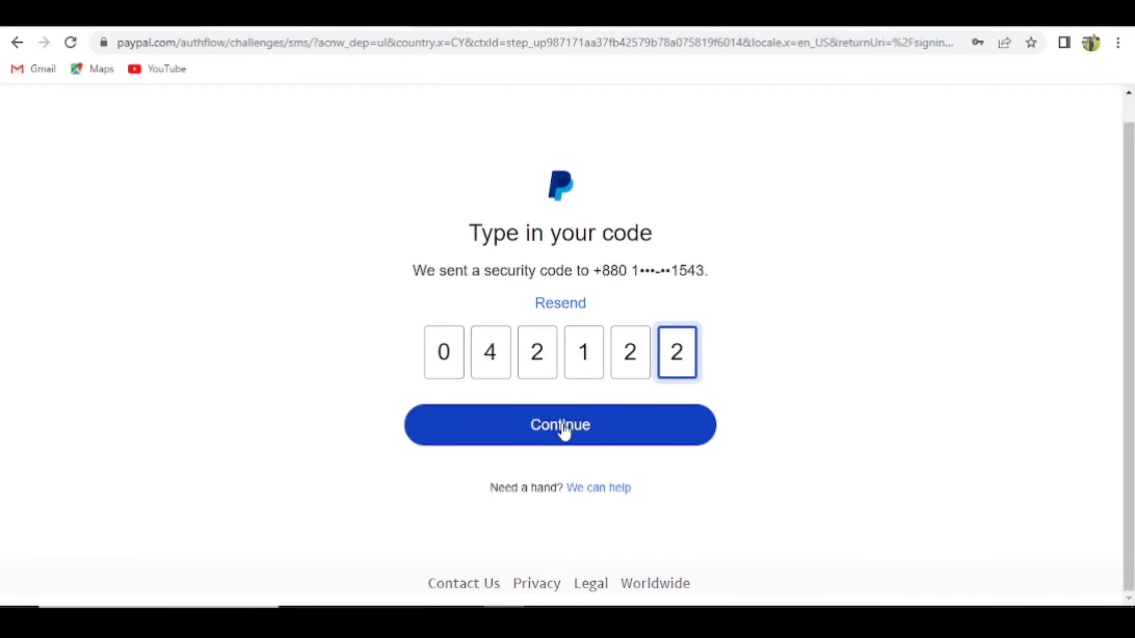
click(563, 427)
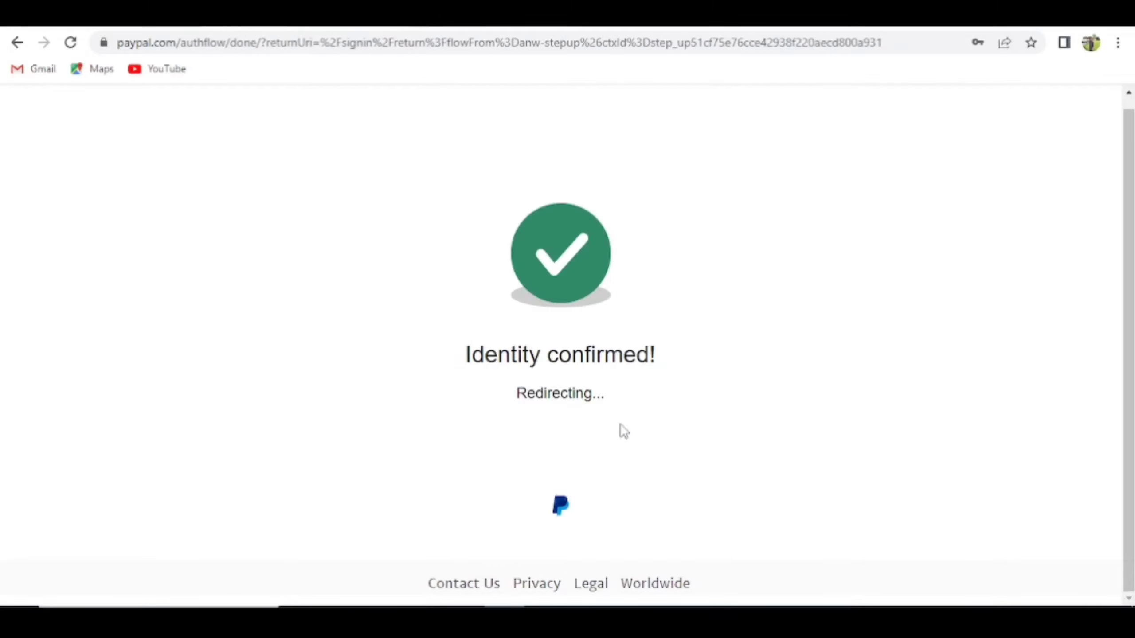
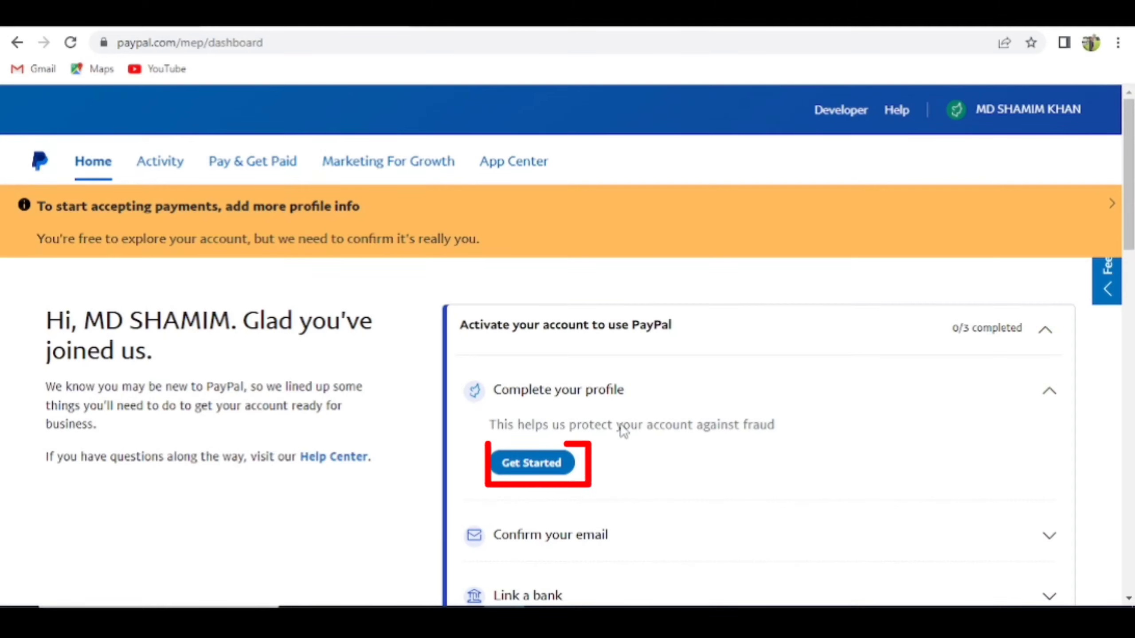
Start Complete your profile from the dashboard and continue past the intro page
click(519, 466)
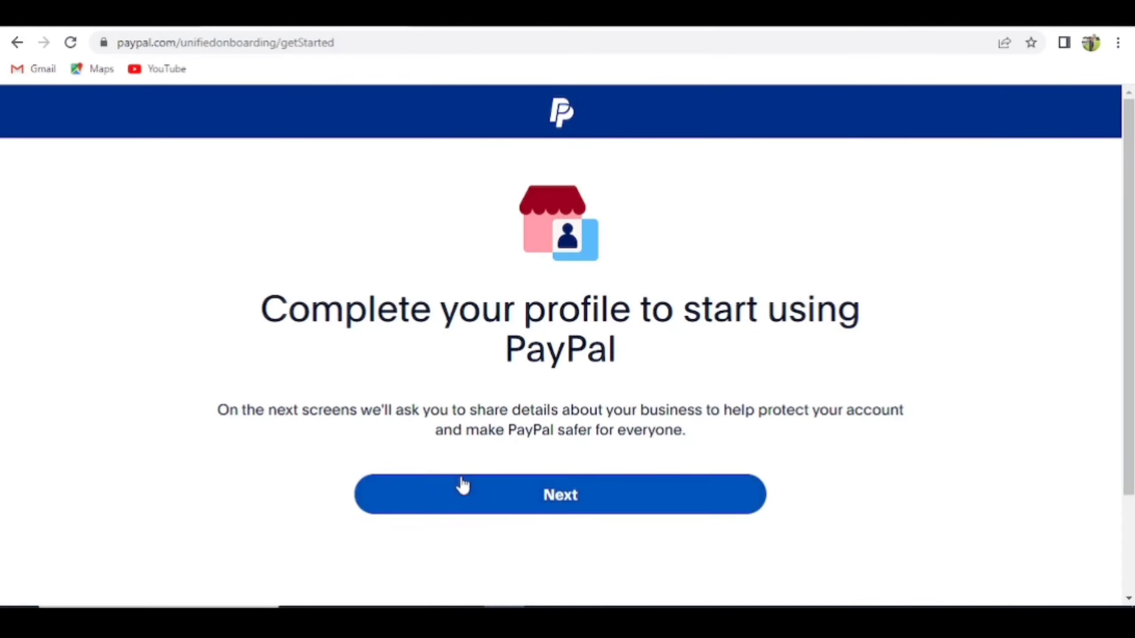
click(534, 505)
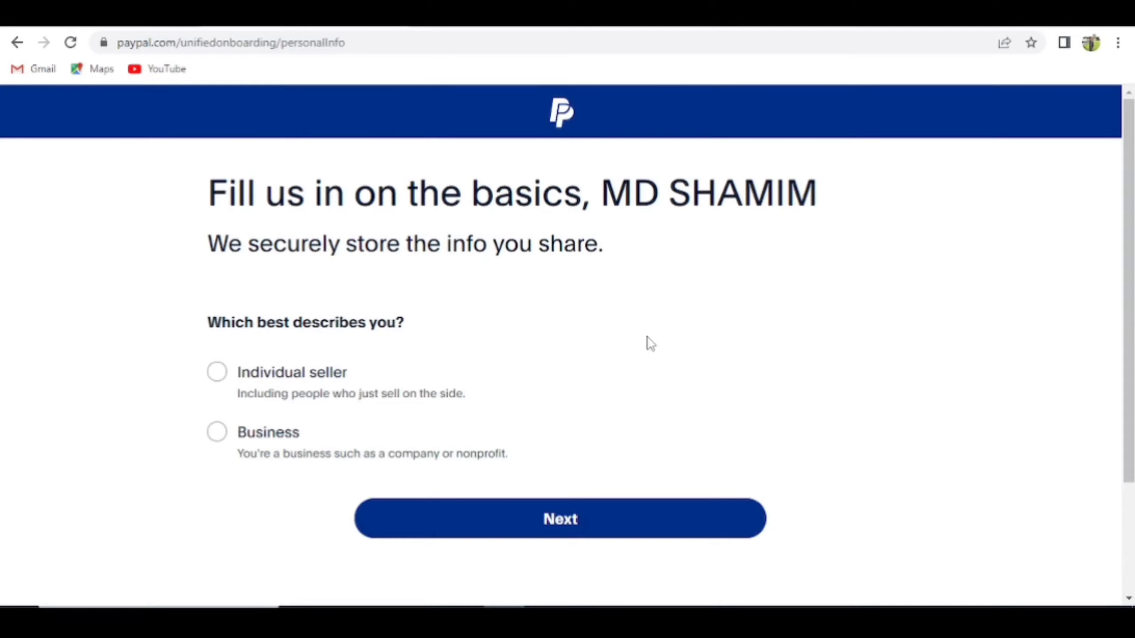
Describe the account as a Business and enter the legal business name
click(219, 433)
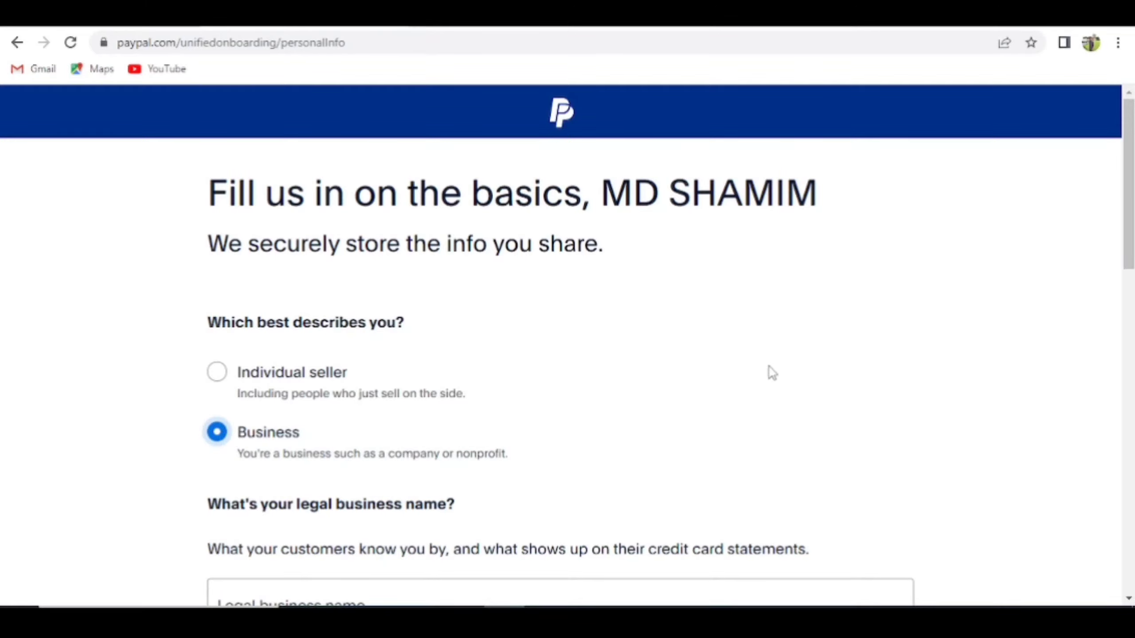
drag(1125, 253, 1125, 358)
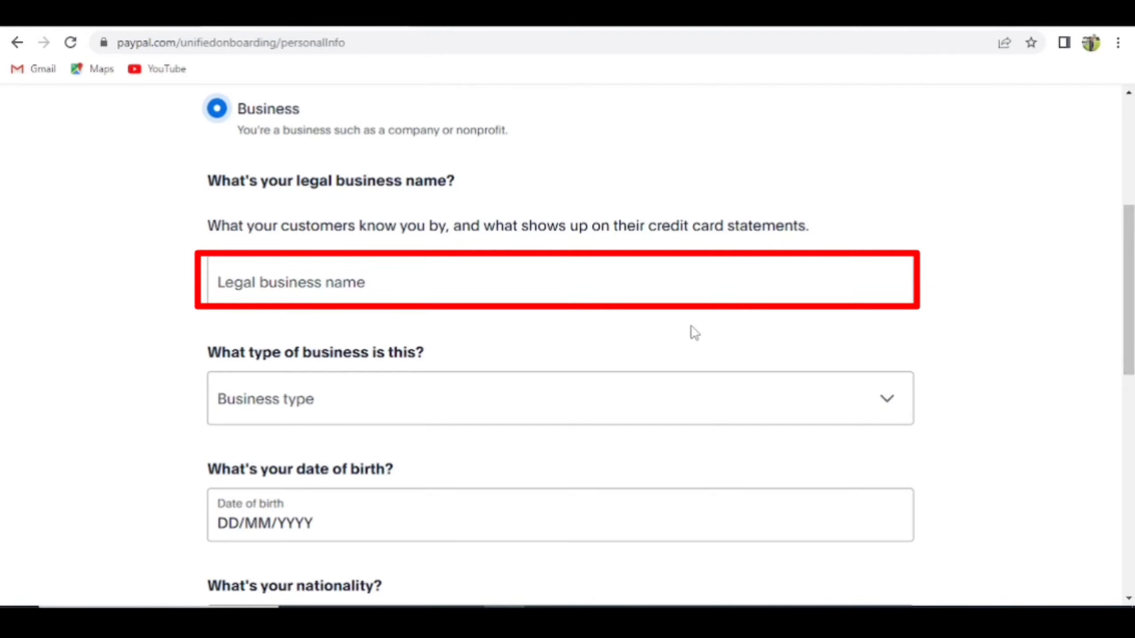
click(396, 293)
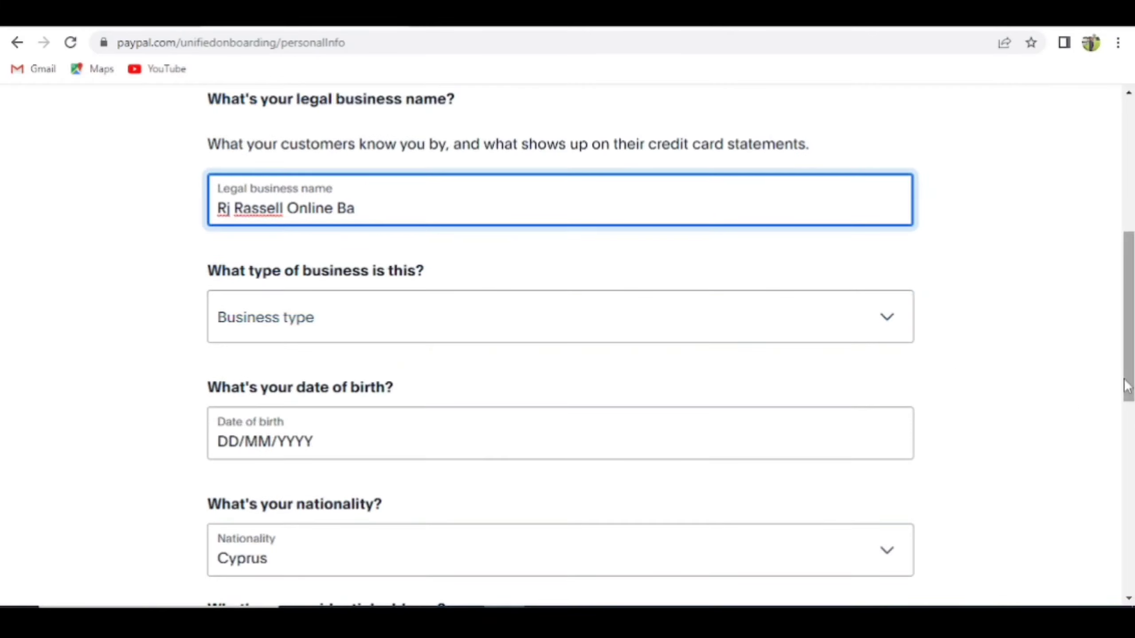
text(ngla)
Set the business type to Nonprofit organization
click(735, 265)
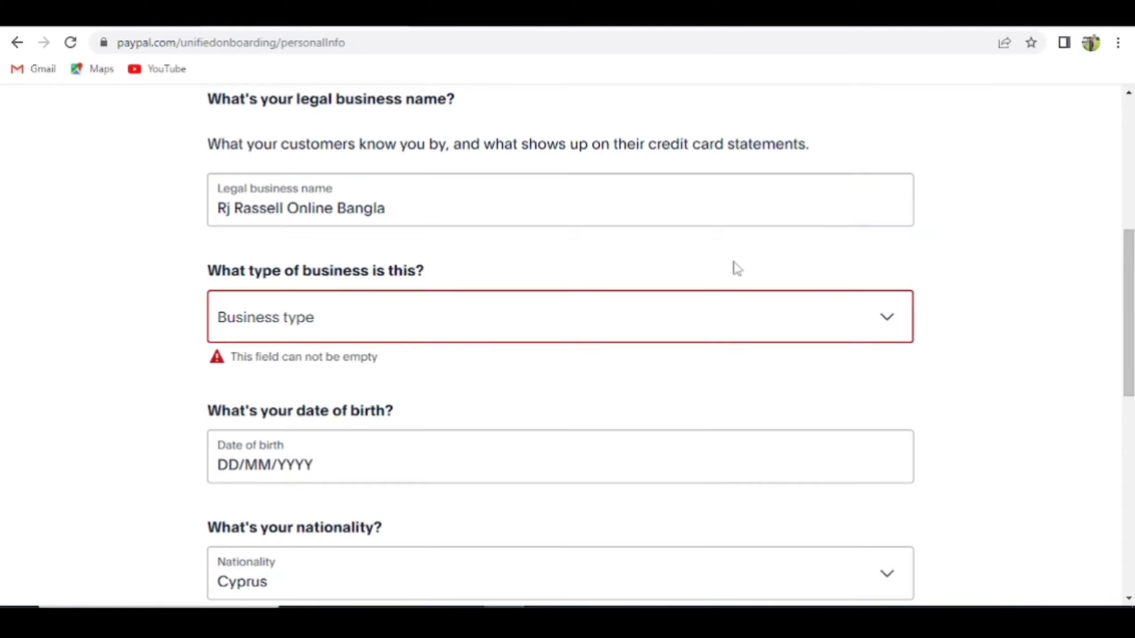
click(658, 325)
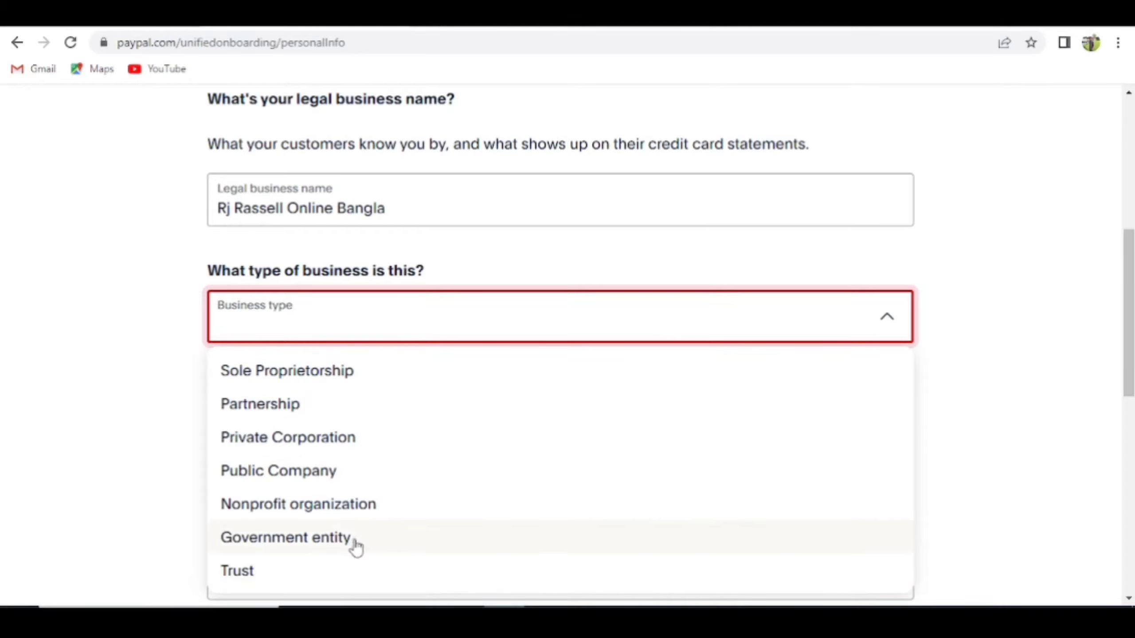
click(428, 514)
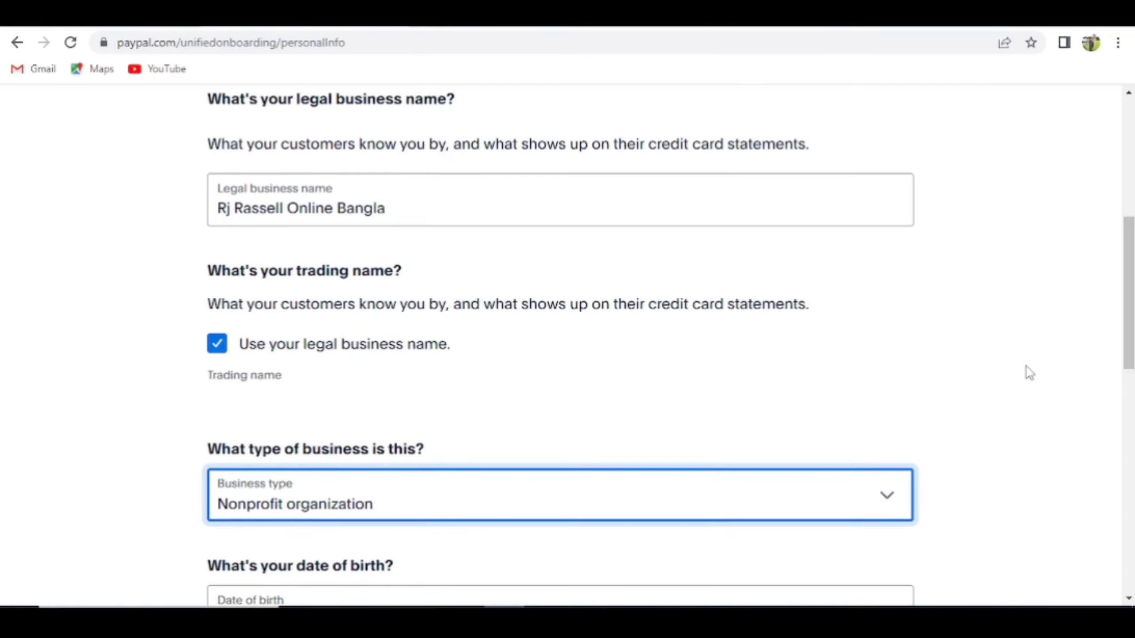
Enter the account holder's date of birth
scroll(1012, 380, down, 5)
click(393, 309)
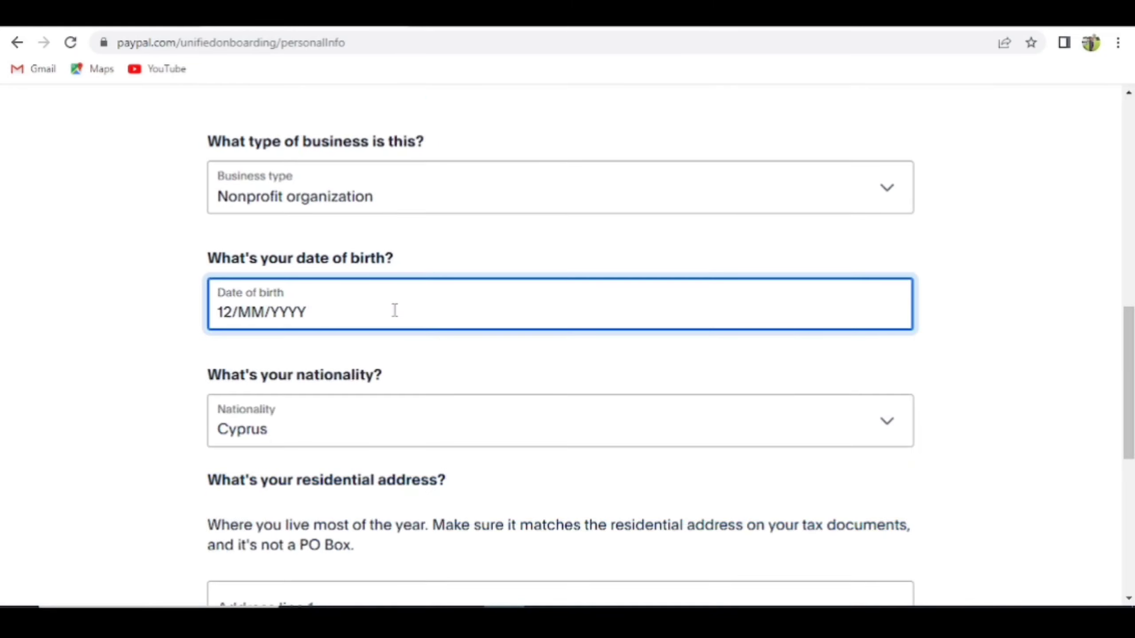
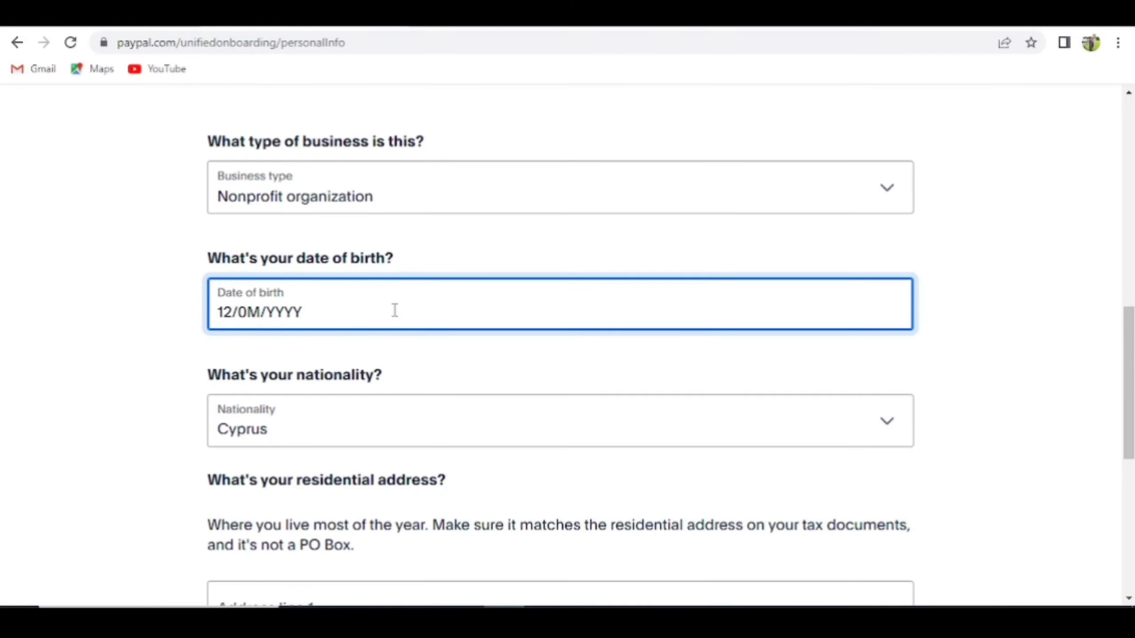
scroll(229, 268, down, 2)
click(229, 268)
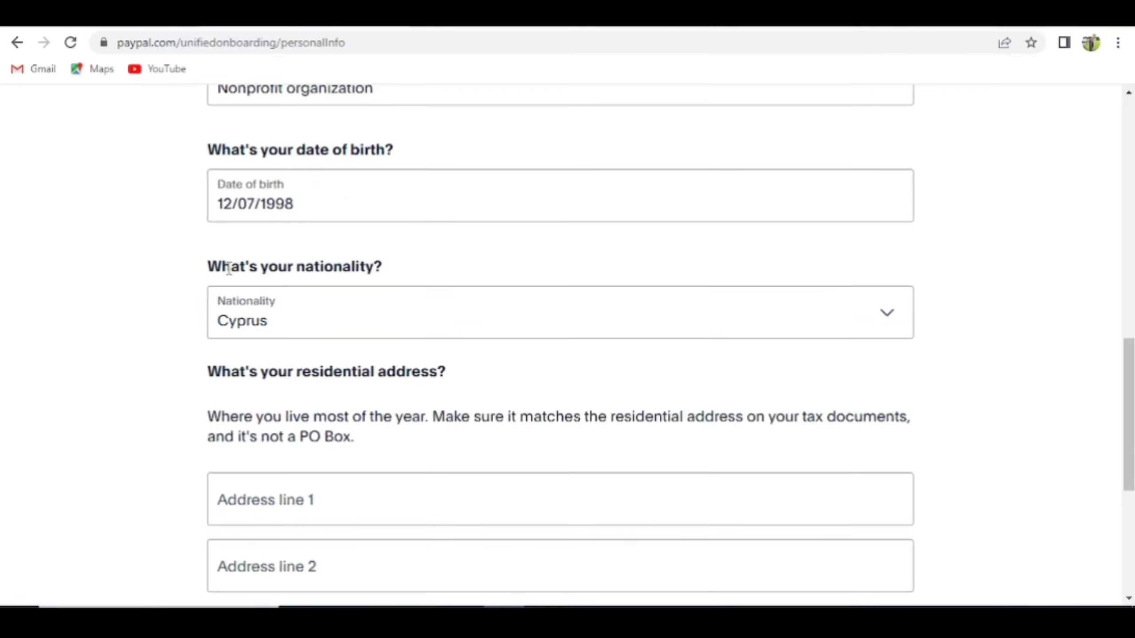
Change the nationality from Cyprus to Bangladesh
click(891, 321)
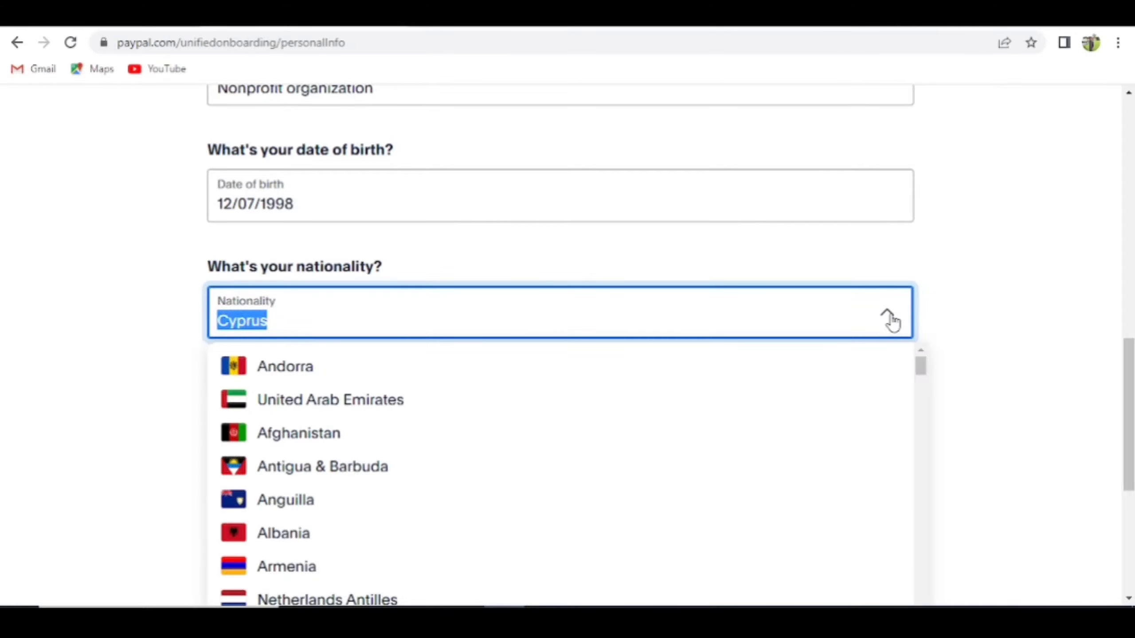
scroll(639, 512, down, 2)
scroll(541, 492, down, 8)
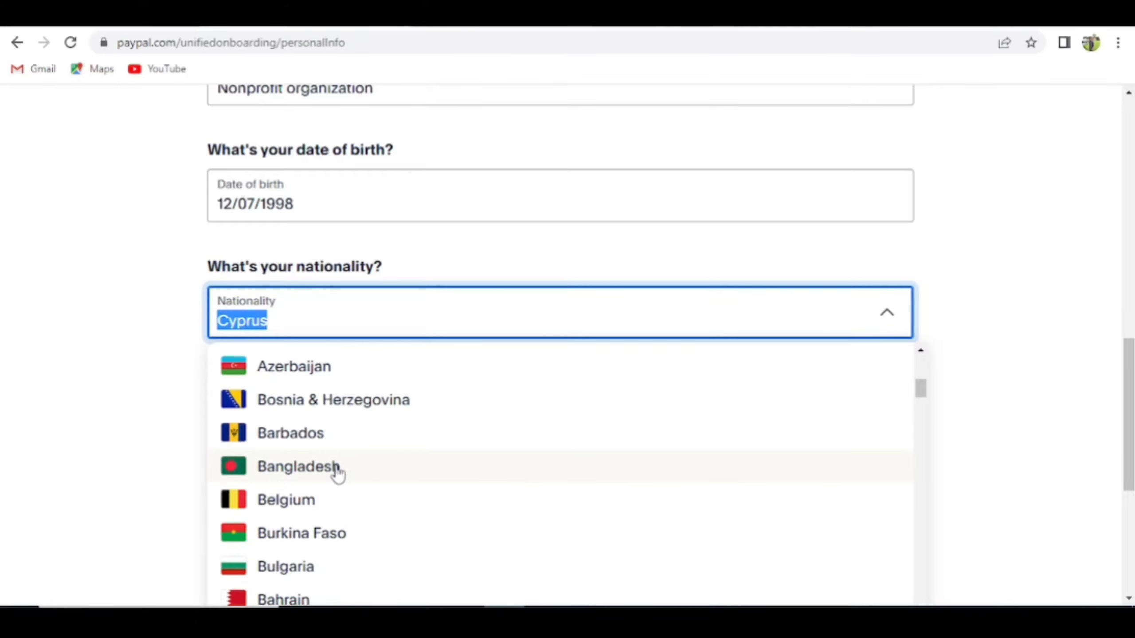
click(231, 467)
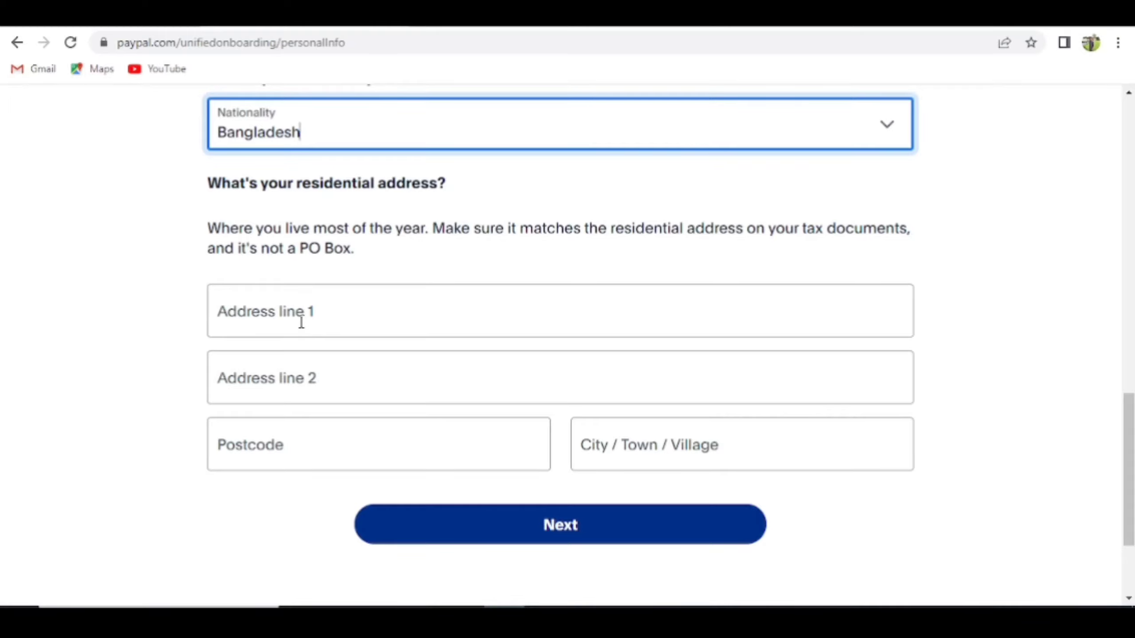
Fill in the residential address line, postcode and city, then submit the basics form
click(301, 322)
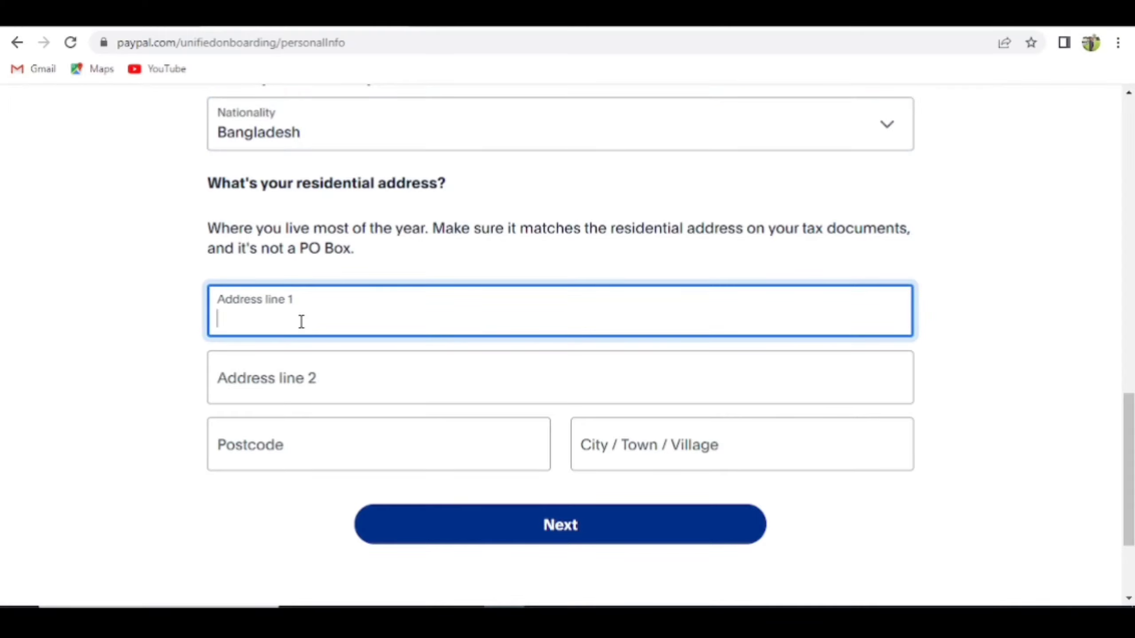
click(201, 216)
drag(202, 183, 449, 193)
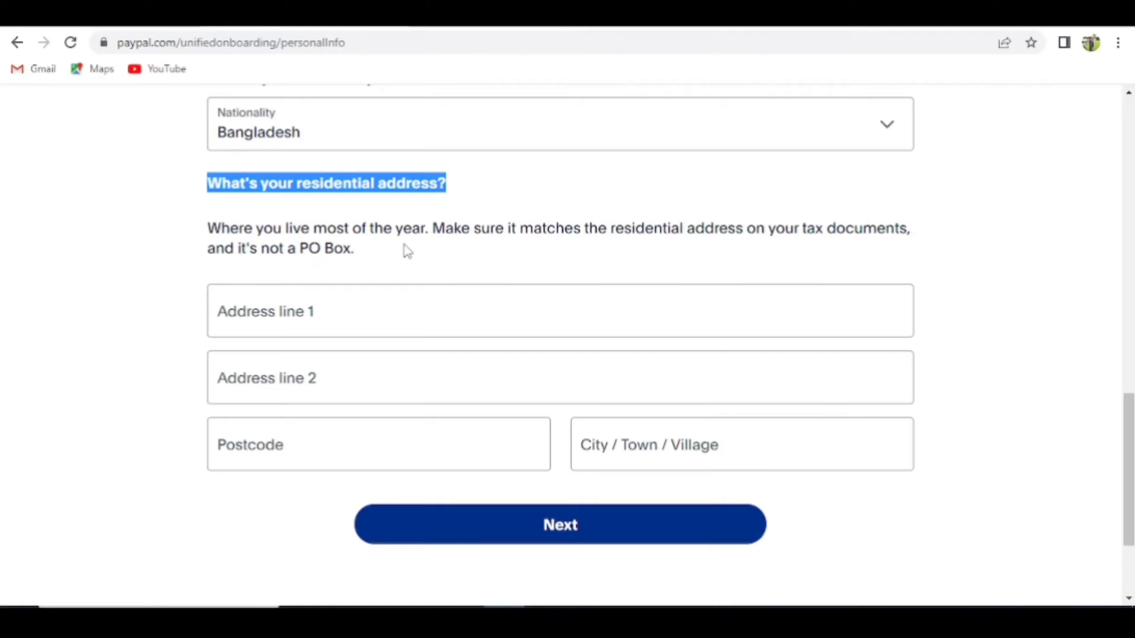
drag(201, 227, 367, 251)
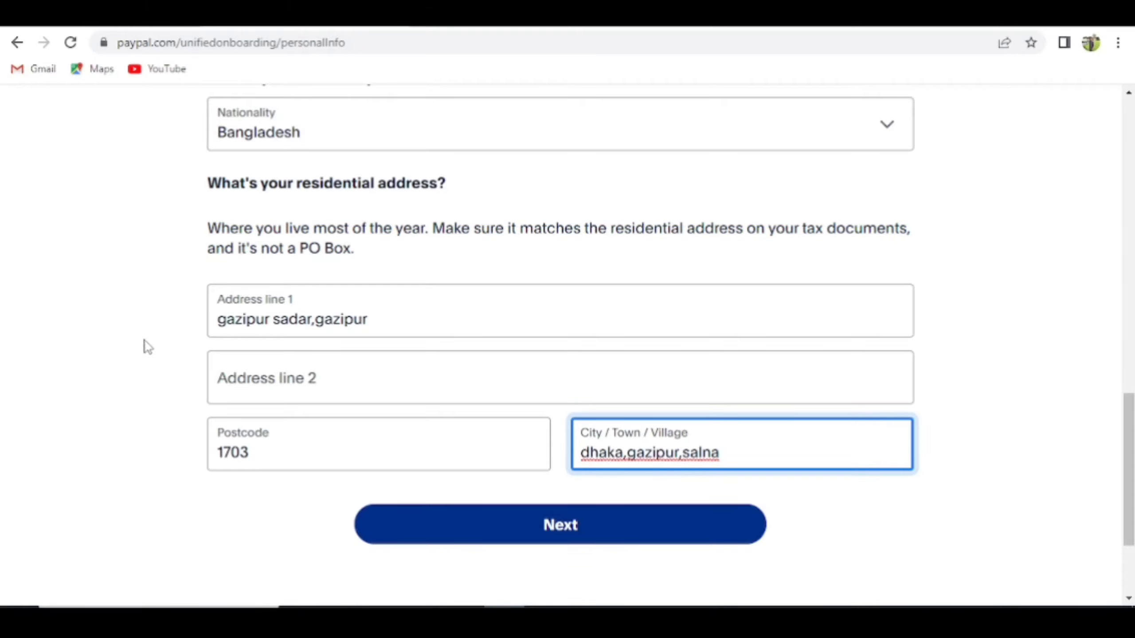
click(548, 536)
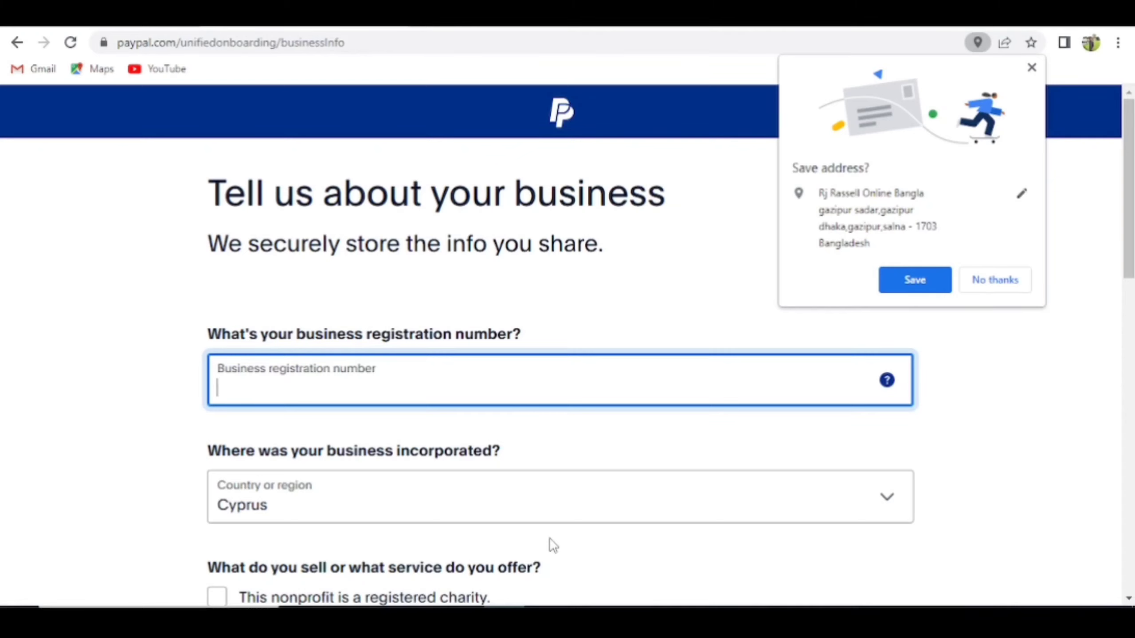
Dismiss the browser's save-address prompt and set the incorporation country to Bangladesh
click(1031, 68)
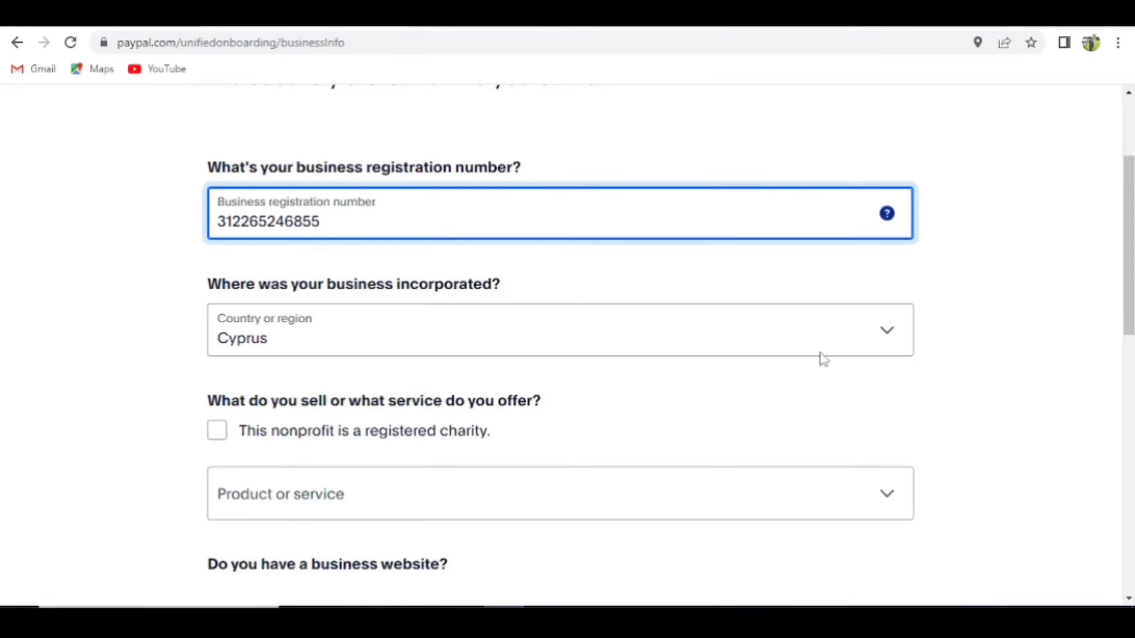
click(232, 333)
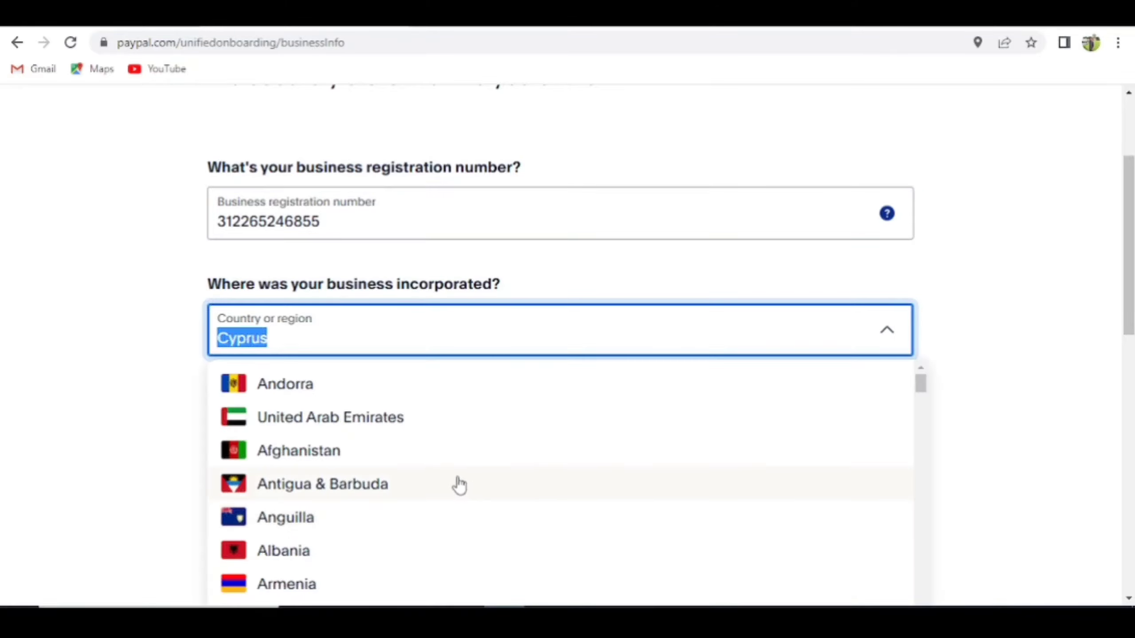
scroll(459, 485, down, 10)
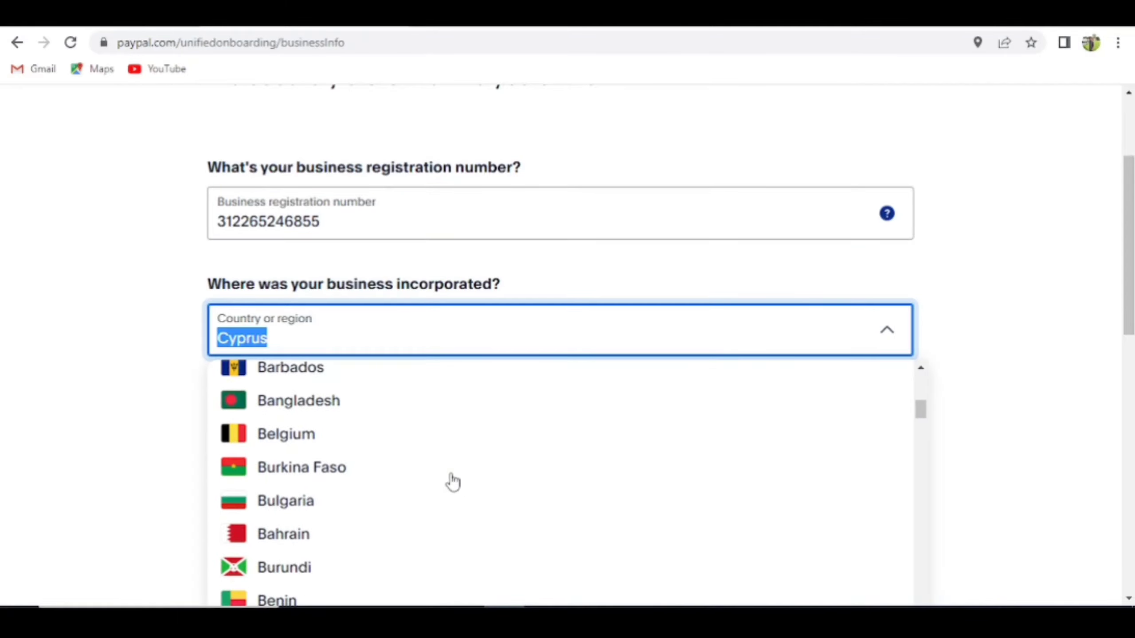
click(371, 401)
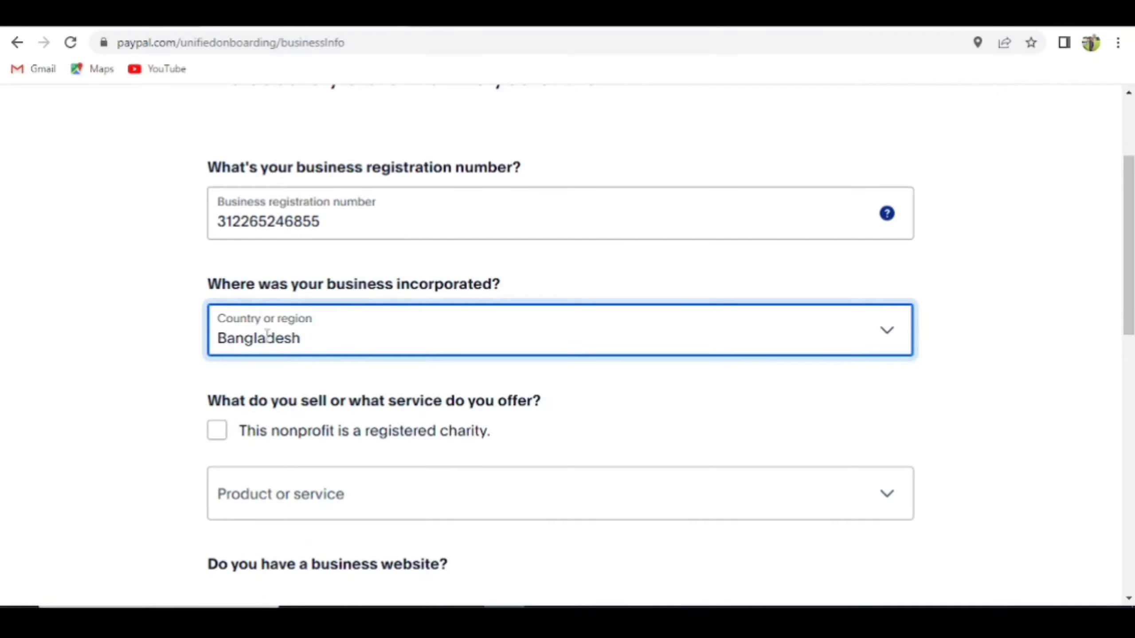
click(275, 490)
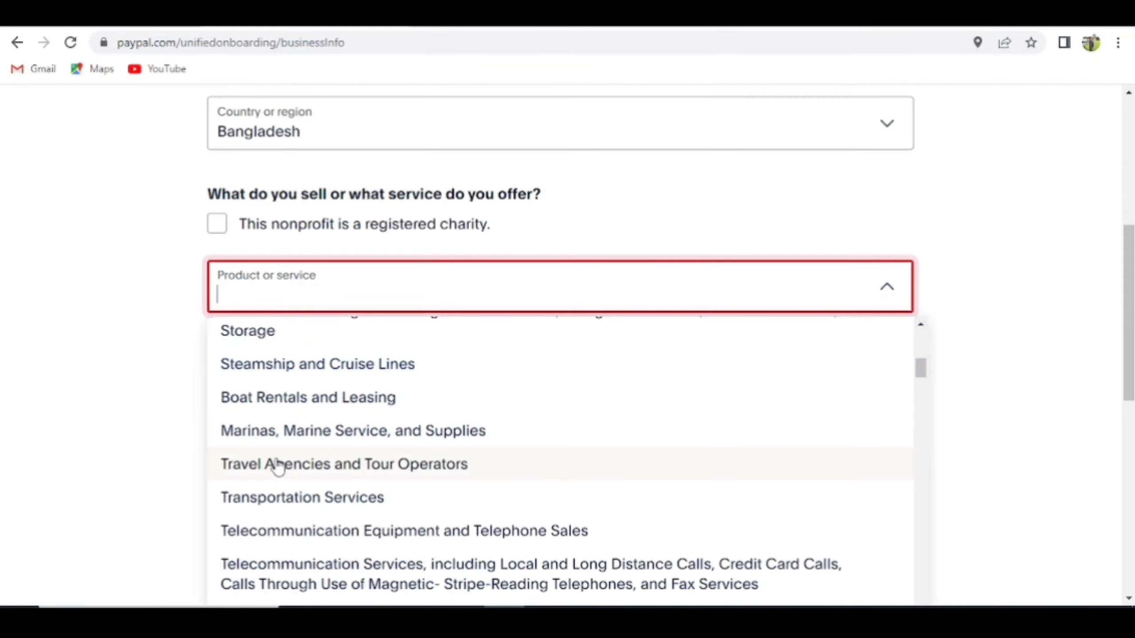
Choose Travel Agencies and Tour Operators as the offering and answer No to having a website
click(315, 465)
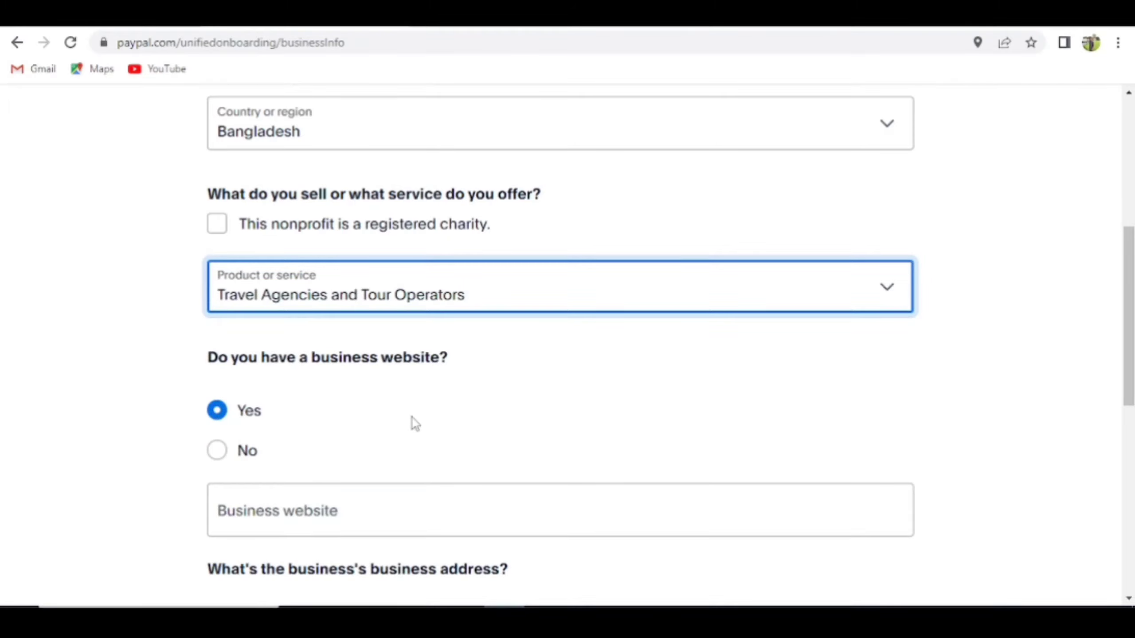
click(282, 397)
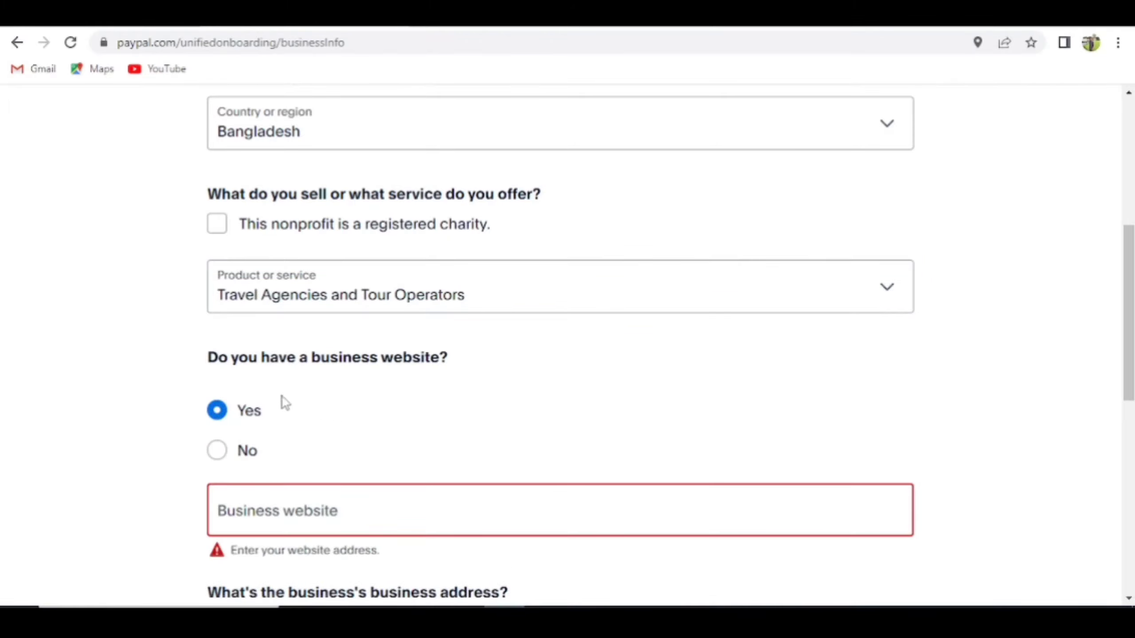
click(219, 452)
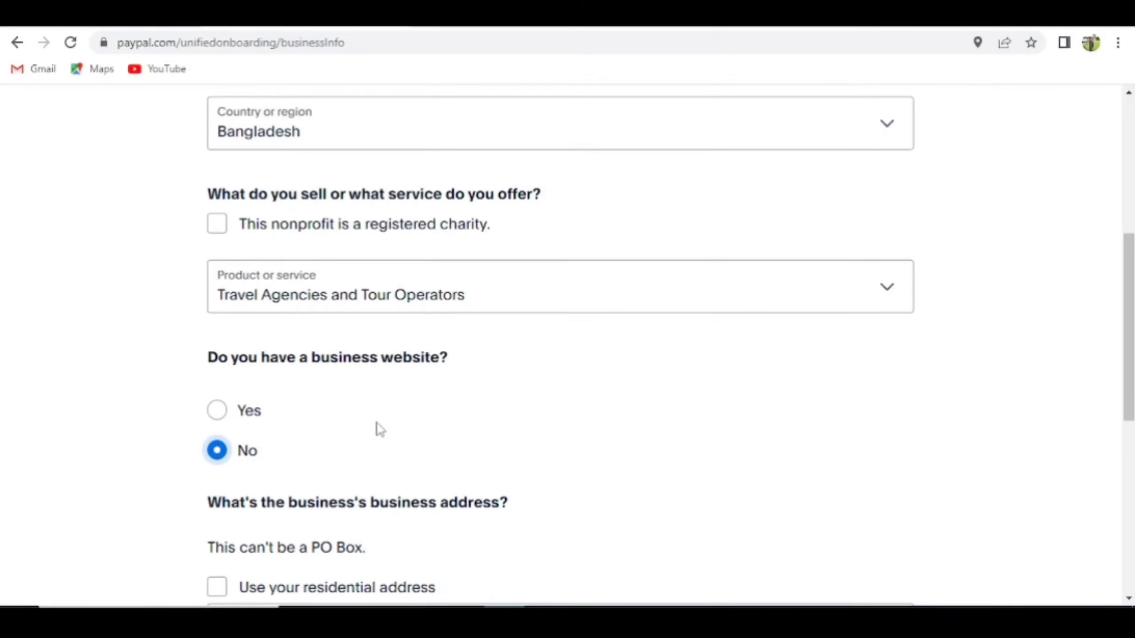
click(293, 418)
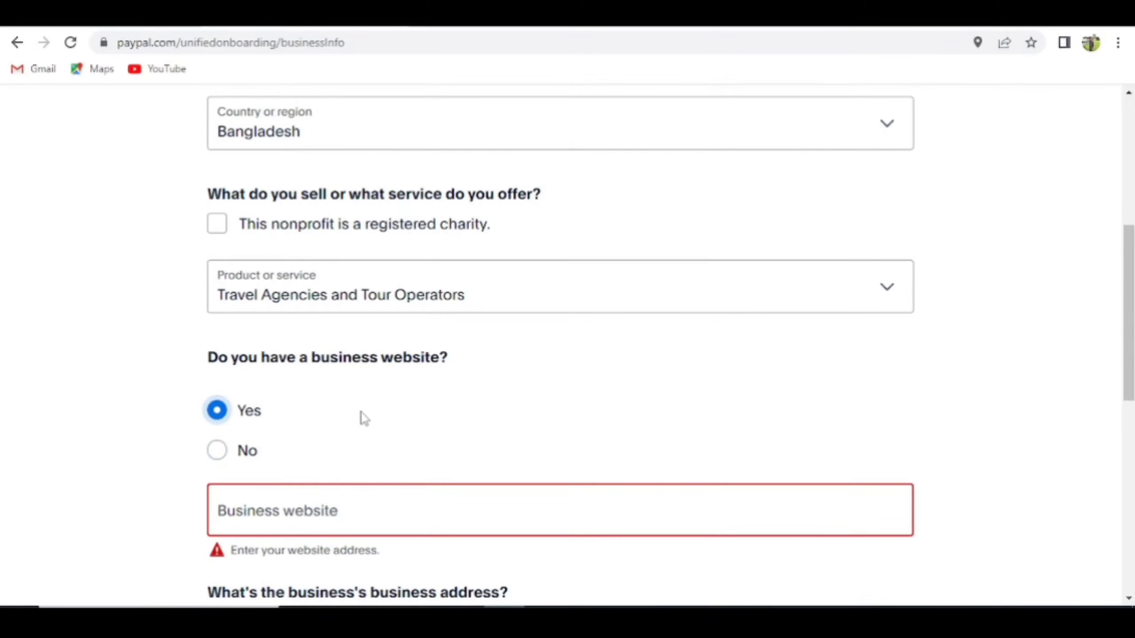
scroll(362, 413, down, 2)
click(298, 436)
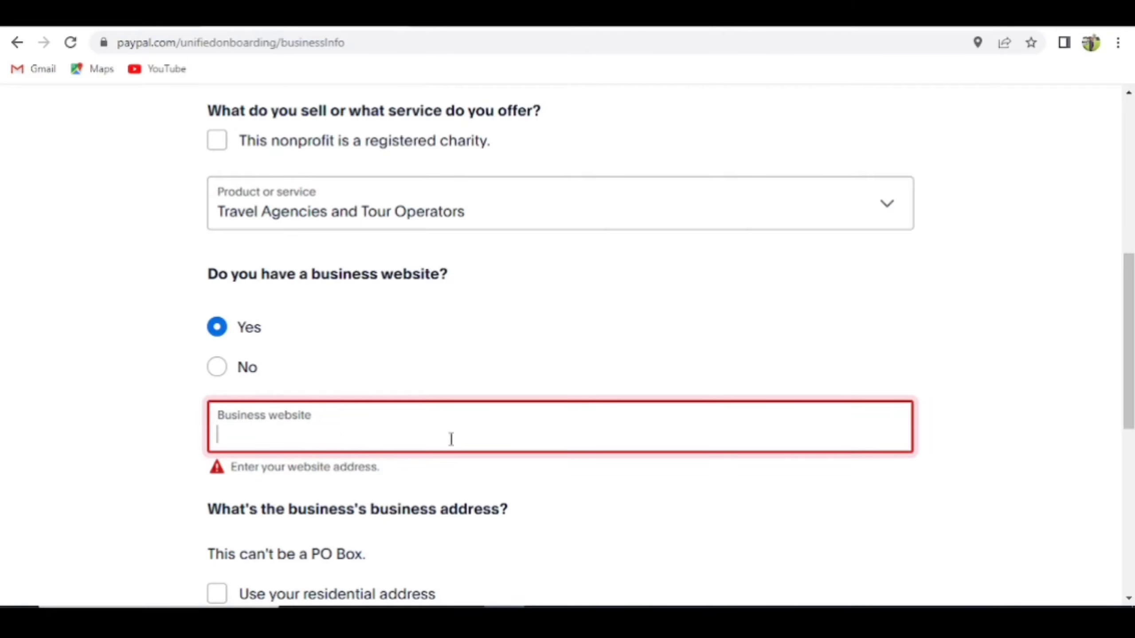
click(217, 367)
scroll(221, 431, down, 2)
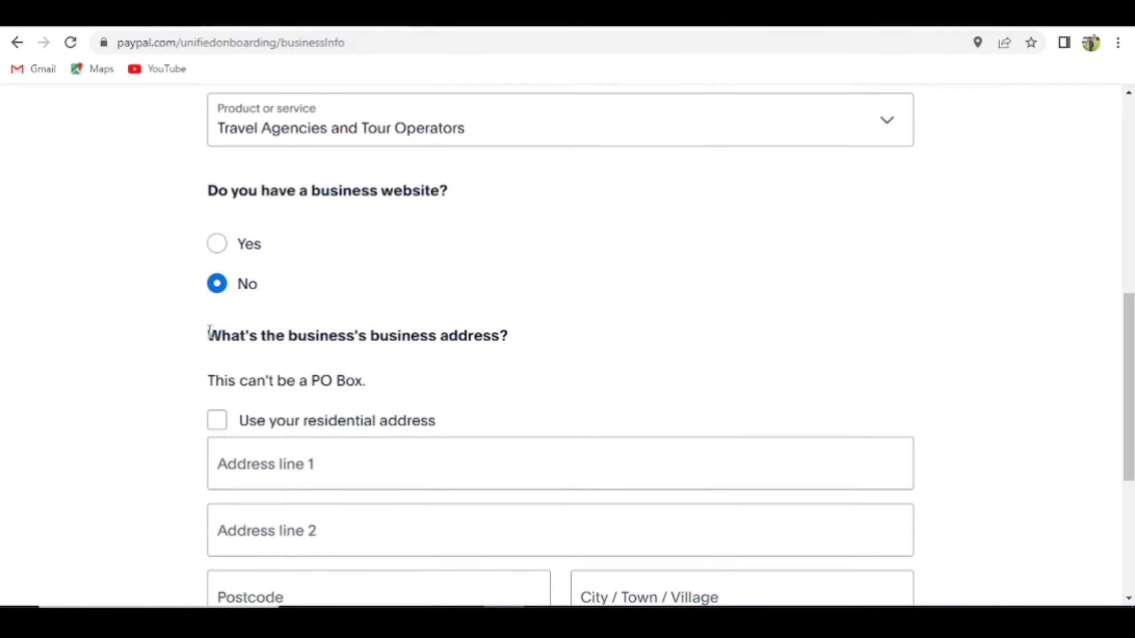
Use the residential address as the business address
drag(210, 333, 378, 368)
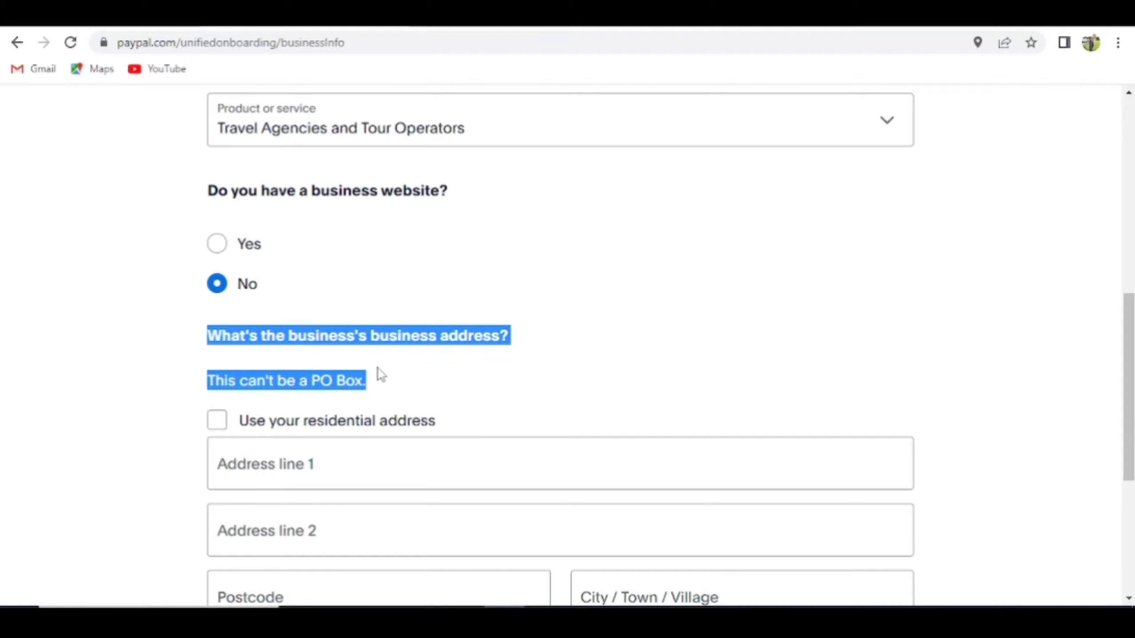
click(453, 381)
scroll(454, 381, down, 2)
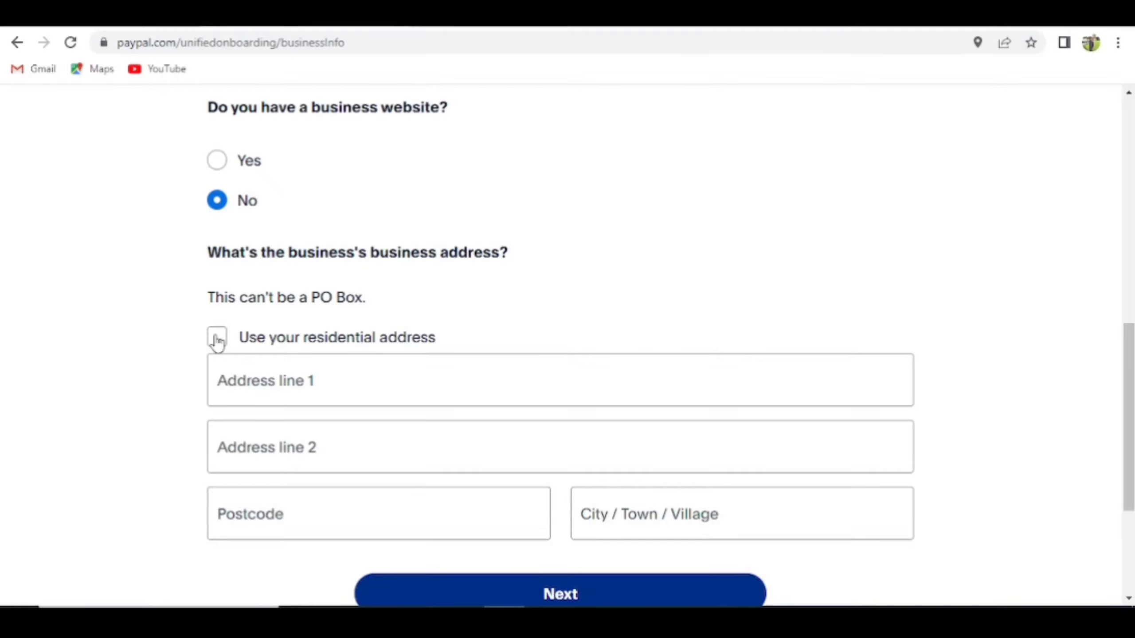
click(217, 341)
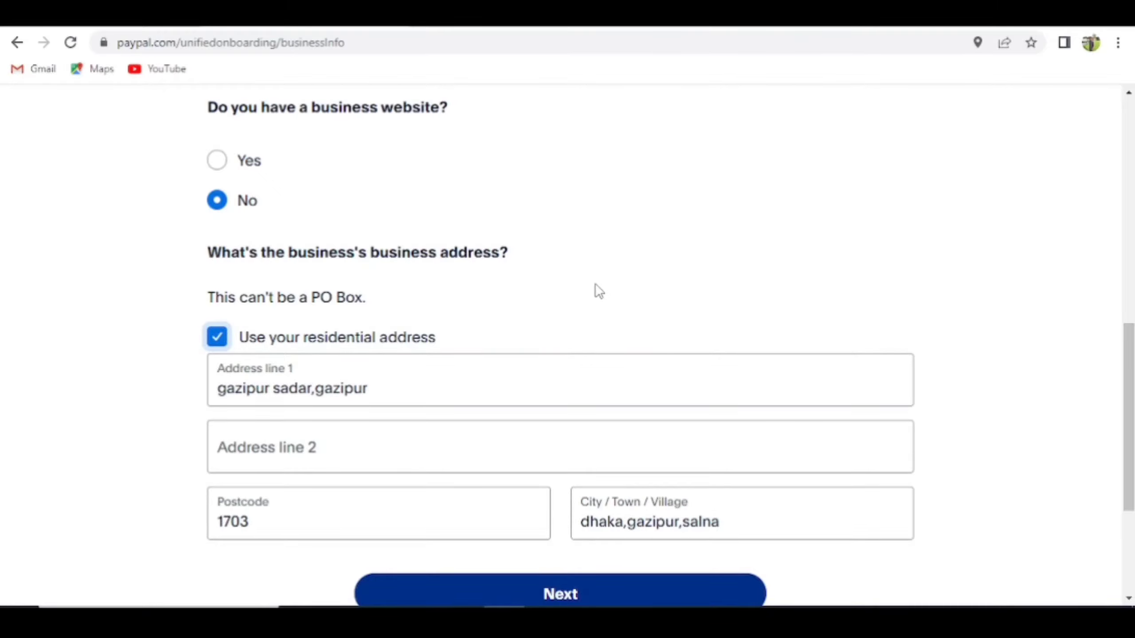
scroll(595, 402, down, 1)
Submit the business info and declare that no one owns over 25% of the business
click(594, 543)
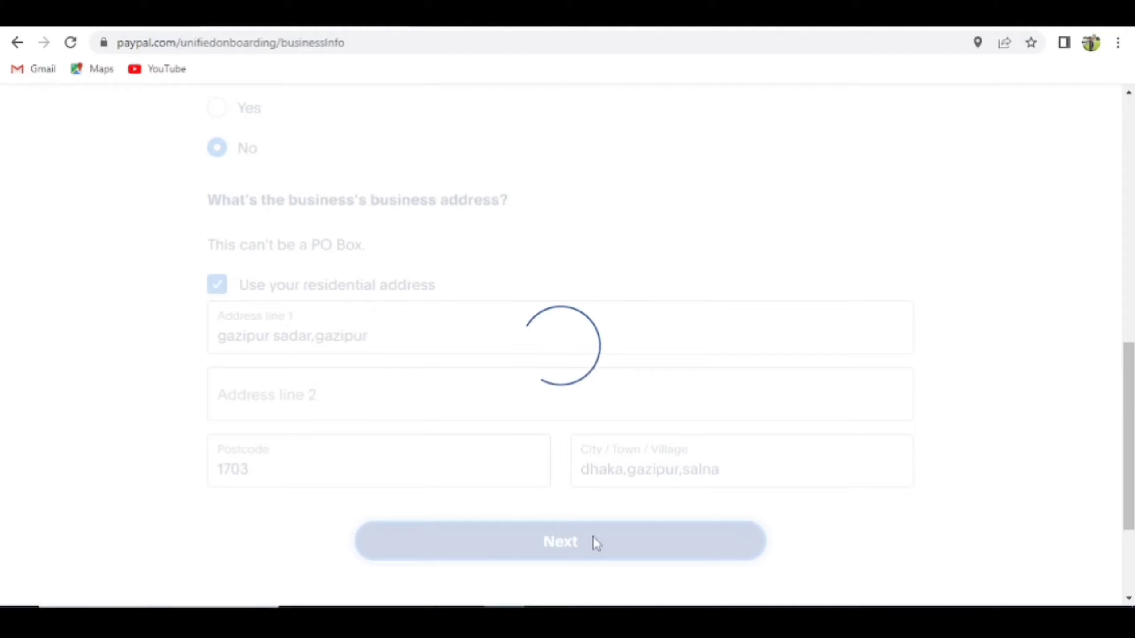
scroll(562, 392, down, 3)
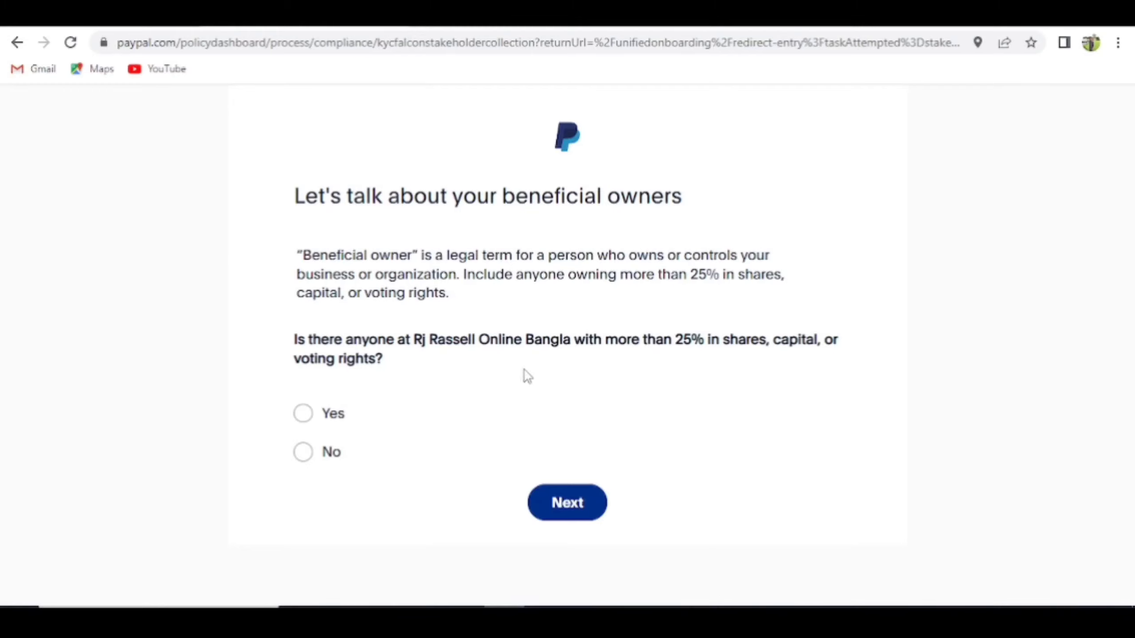
drag(291, 341, 423, 386)
click(303, 452)
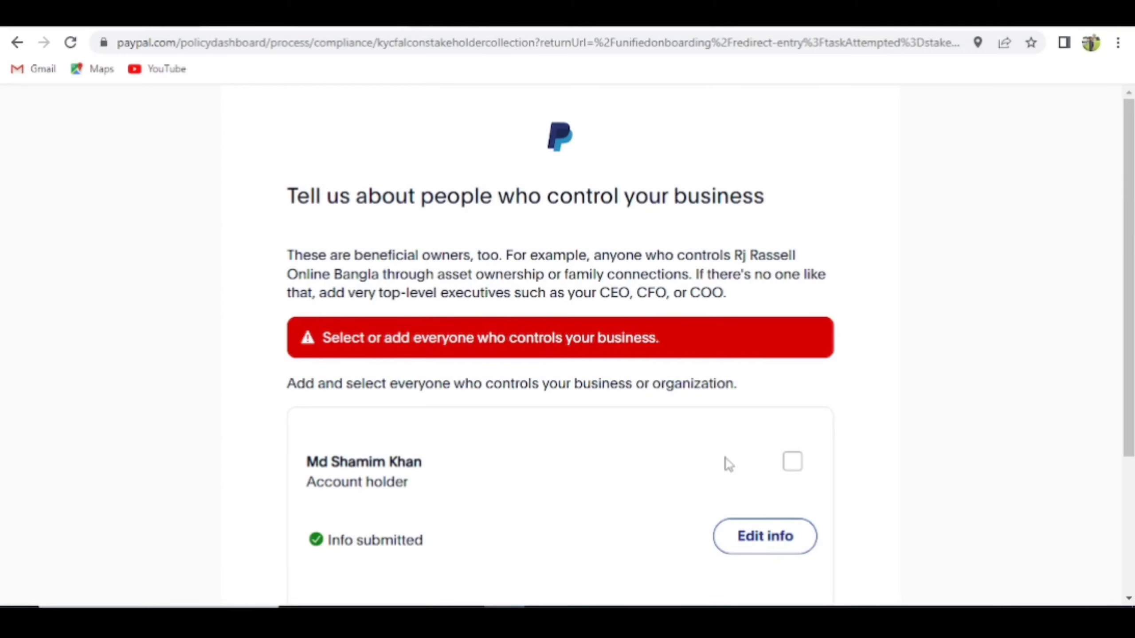
Mark the account holder as the person controlling the business and continue
click(792, 462)
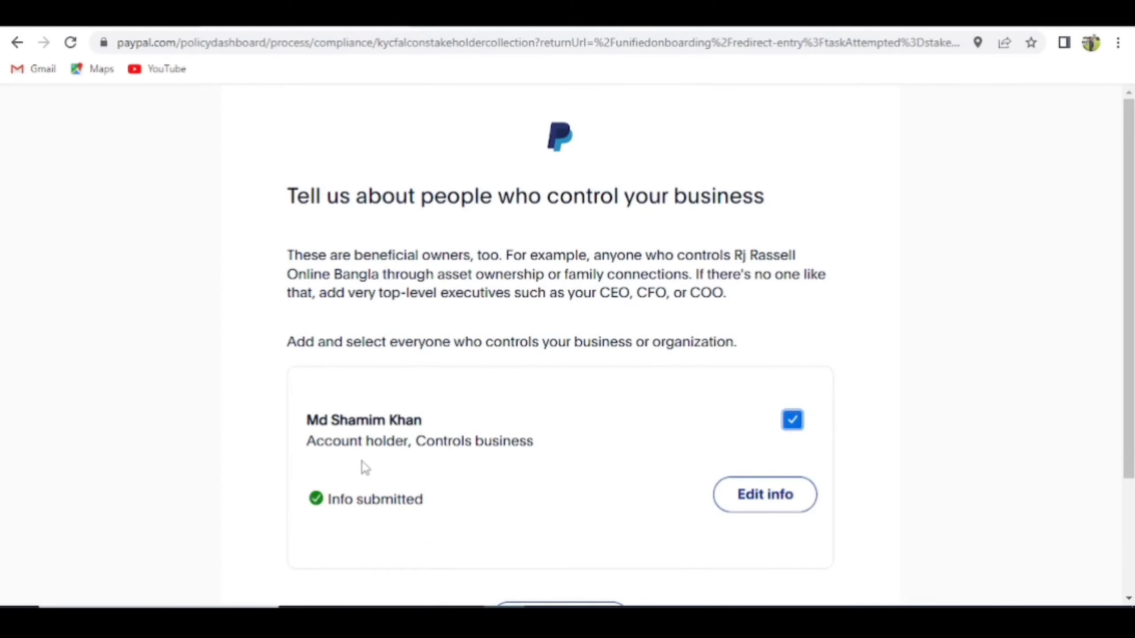
scroll(441, 459, down, 3)
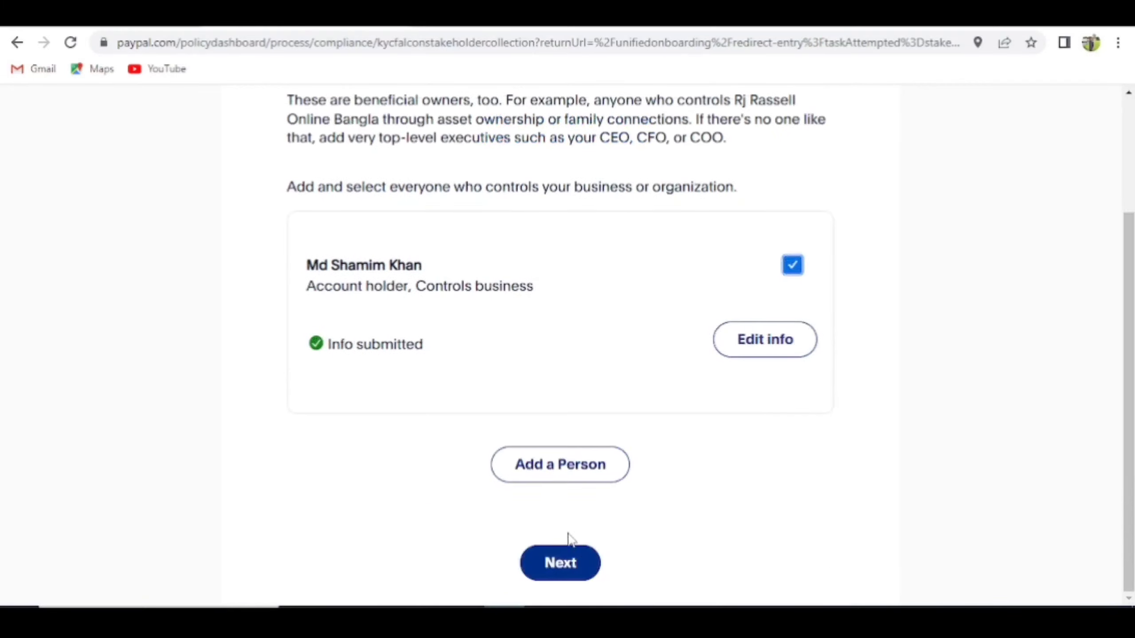
click(550, 576)
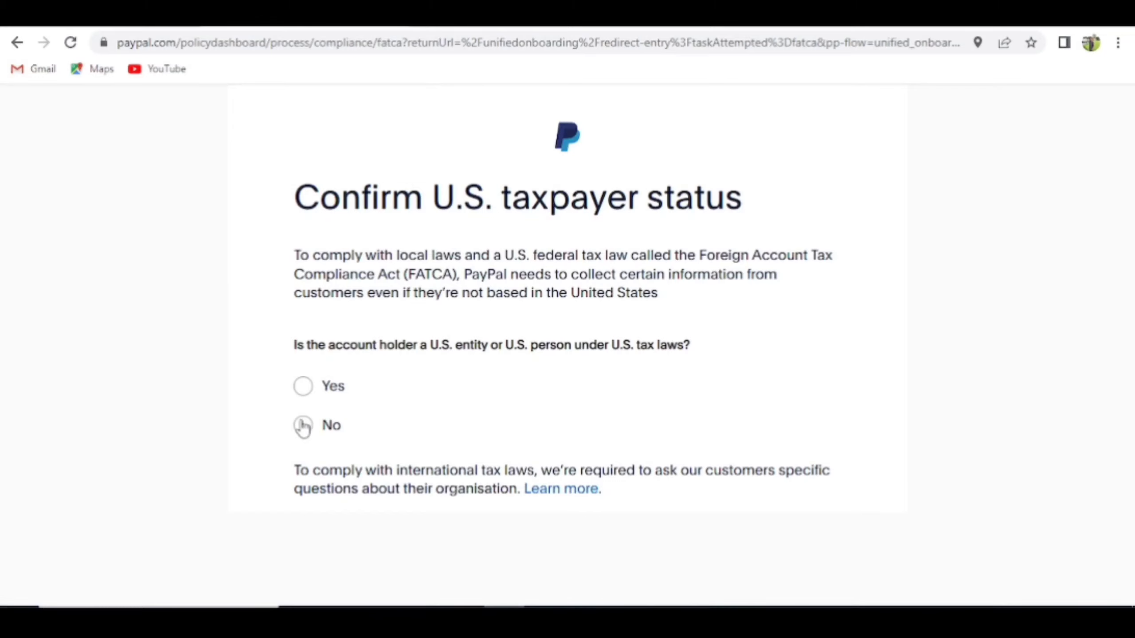
Declare non-U.S. taxpayer status and answer No to the passive income and investment asset questions
click(303, 427)
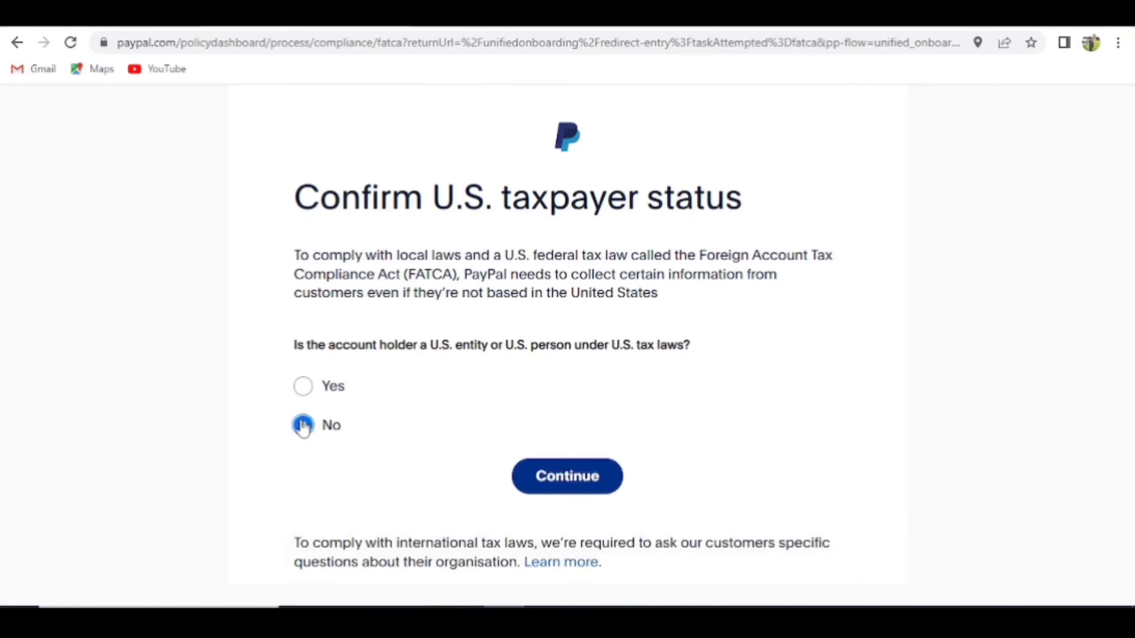
click(526, 483)
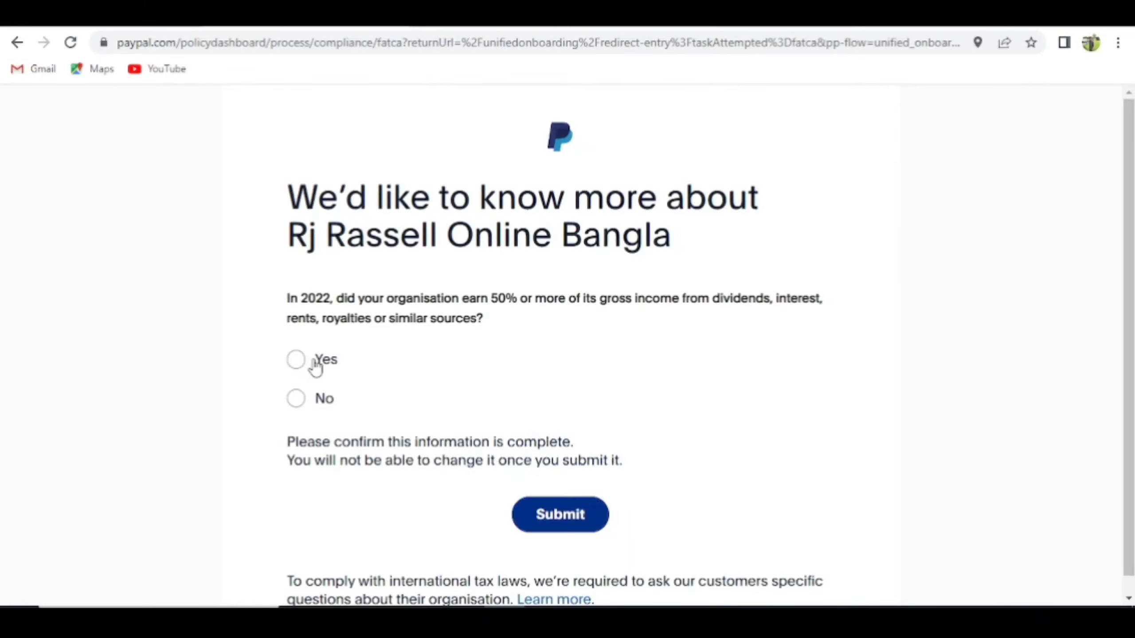
click(296, 400)
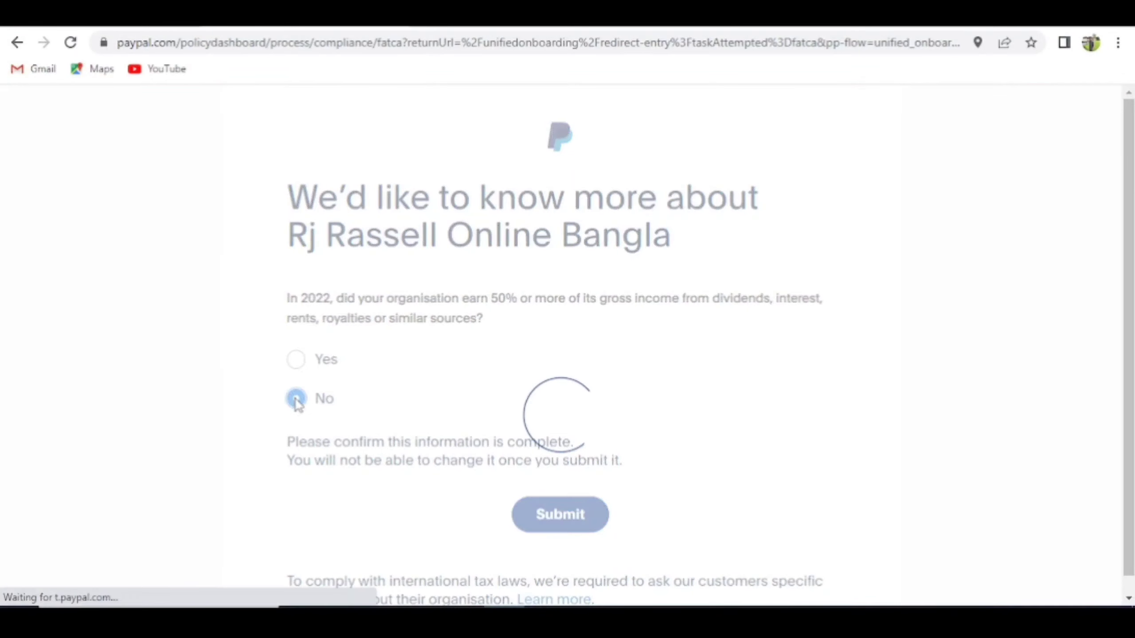
scroll(671, 347, down, 3)
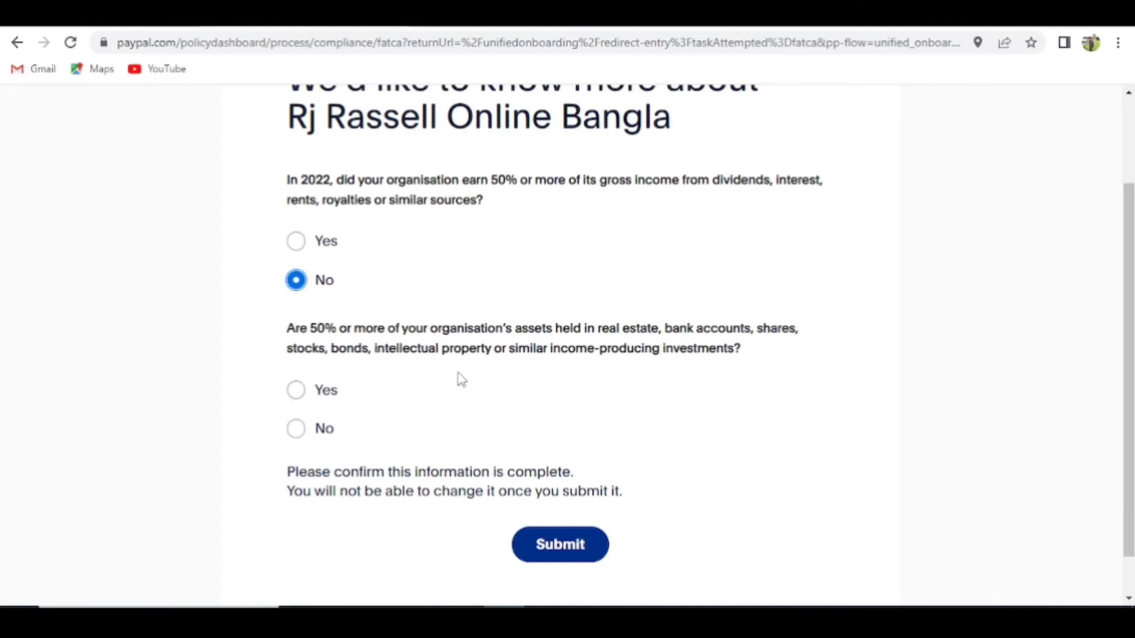
click(295, 429)
scroll(552, 429, down, 5)
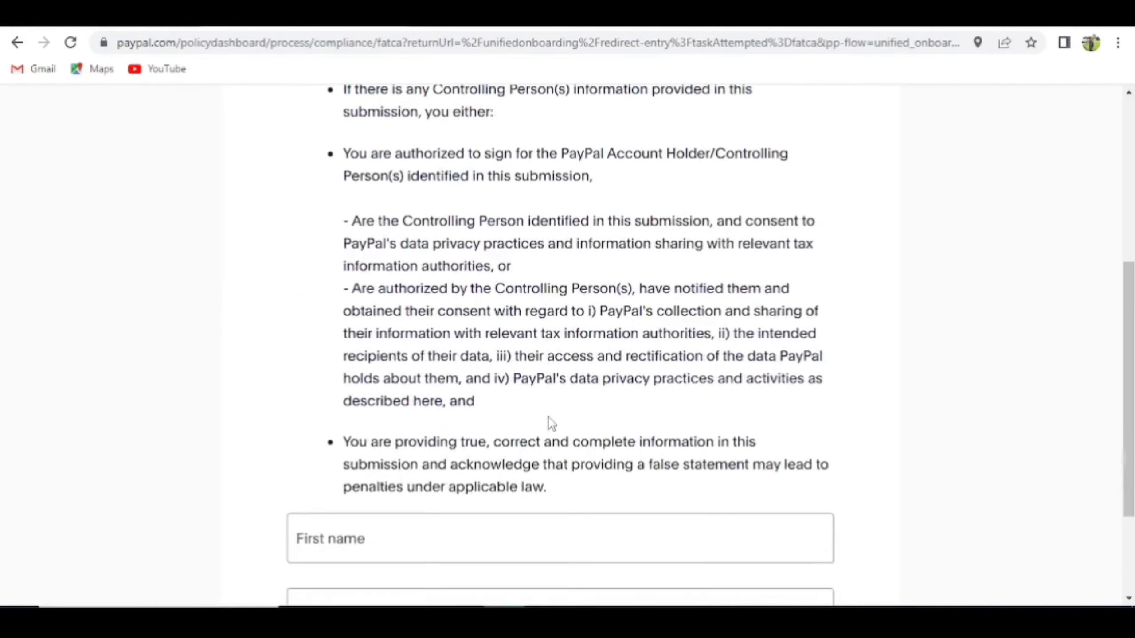
scroll(549, 418, up, 7)
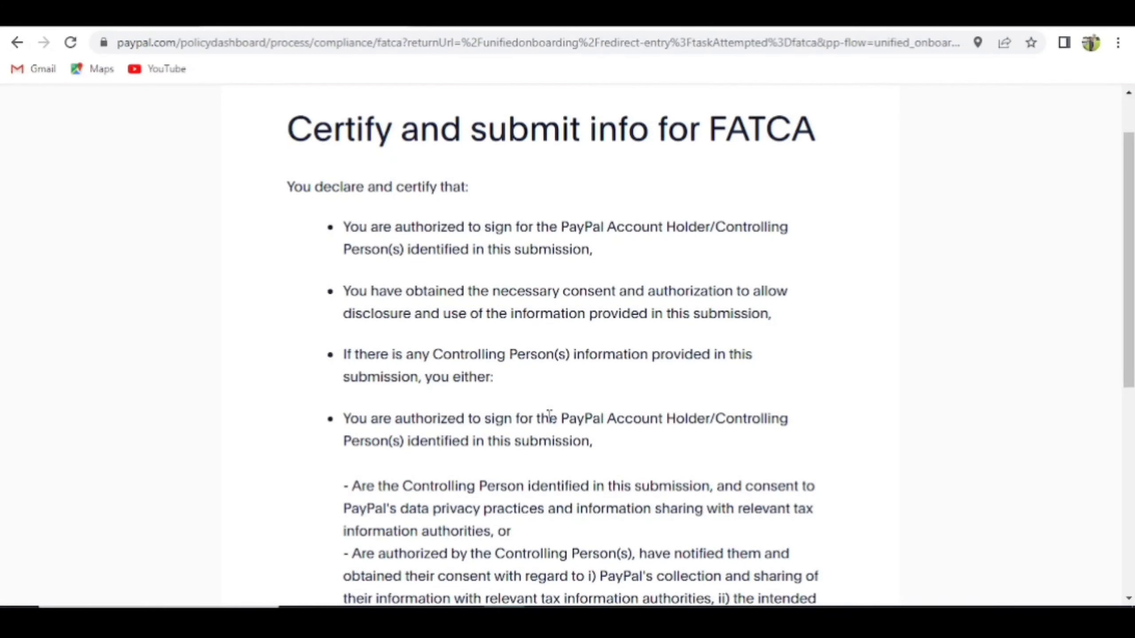
scroll(549, 415, down, 7)
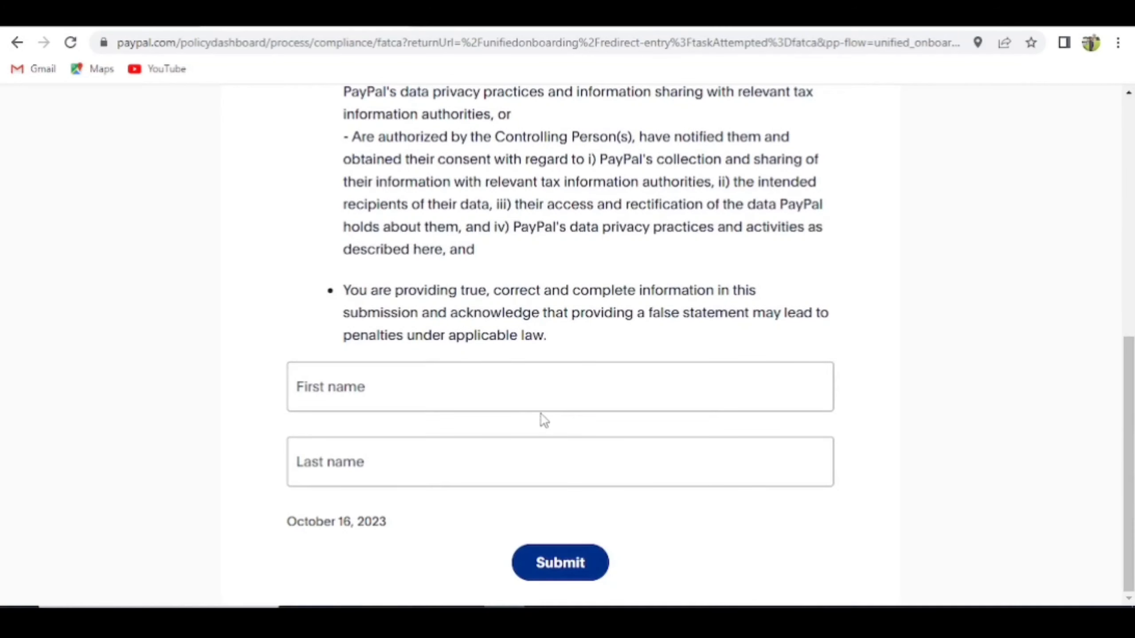
Sign the FATCA certification with the signer's first and last name and submit it
click(524, 394)
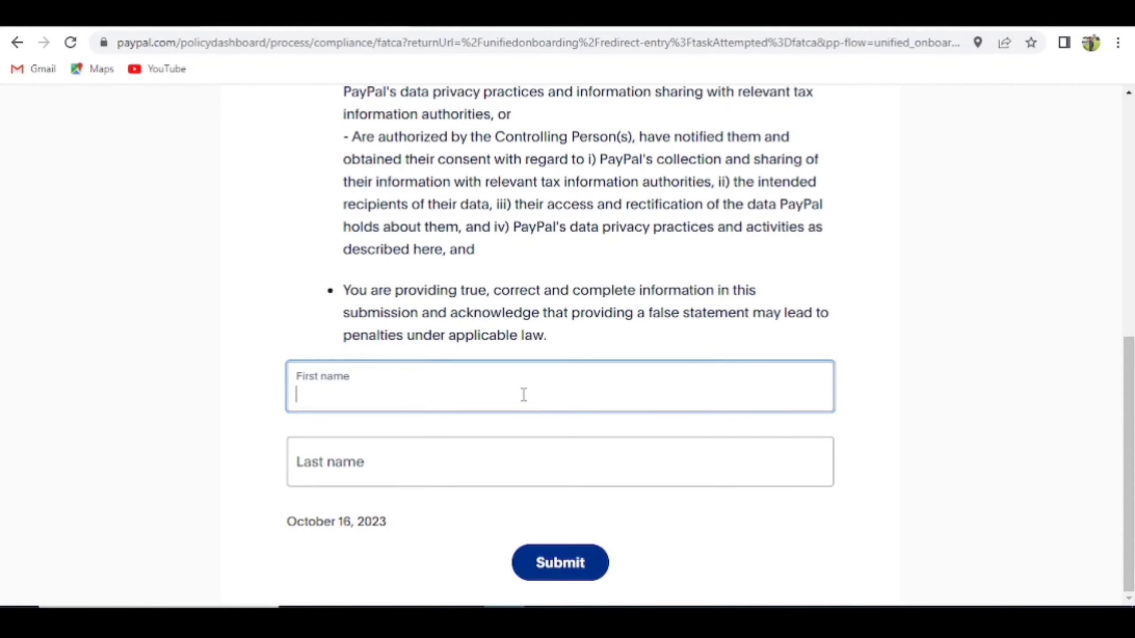
click(498, 451)
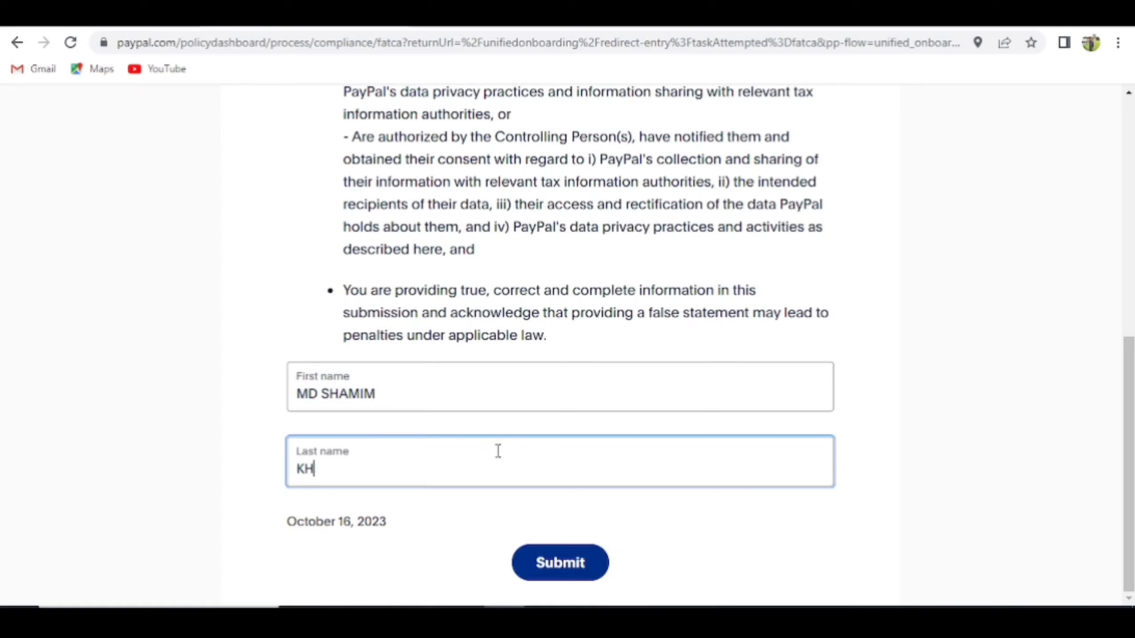
click(572, 564)
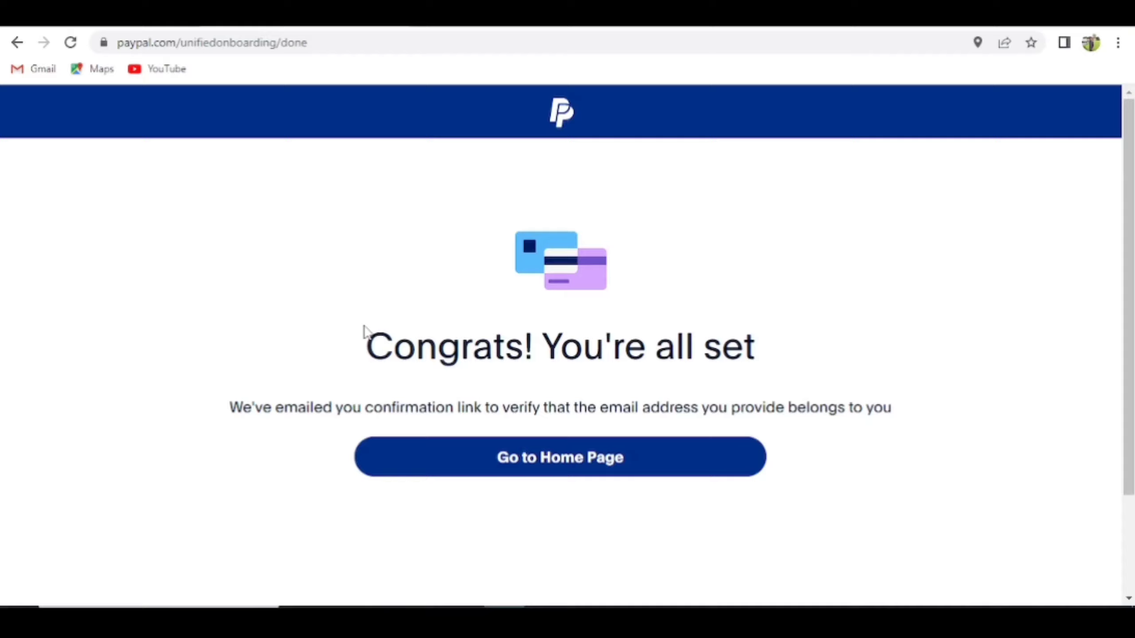
Leave the 'You're all set' confirmation page for the PayPal home page
drag(365, 332, 925, 406)
click(925, 406)
drag(357, 338, 892, 414)
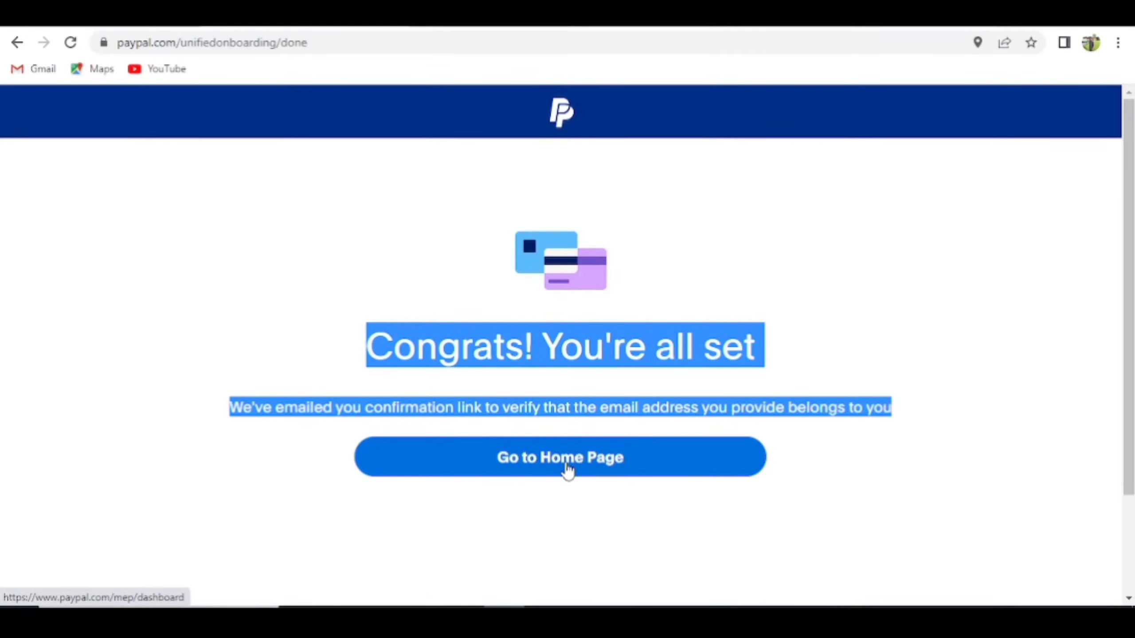
click(567, 471)
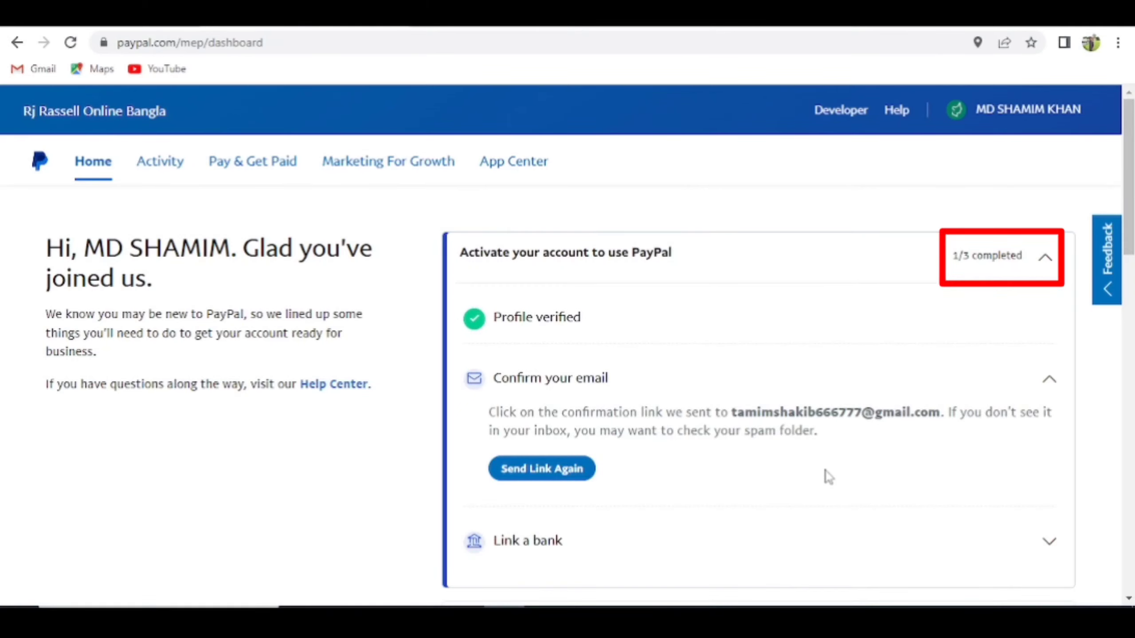
Resend the email confirmation link and open PayPal's confirm-your-email message in the inbox
click(1049, 380)
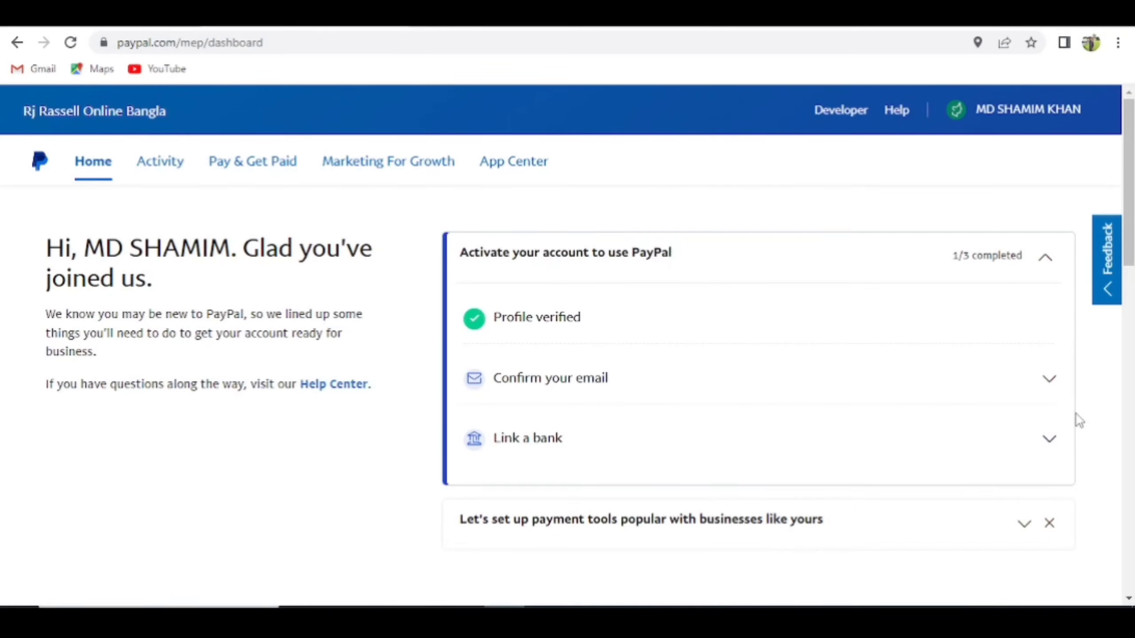
click(1050, 380)
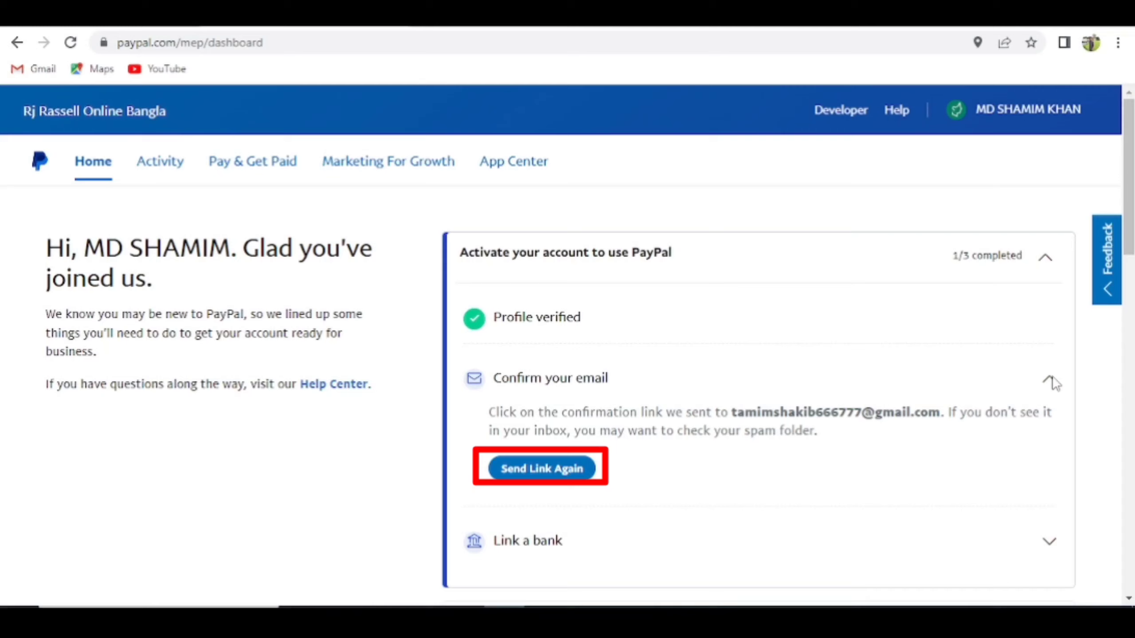
click(565, 473)
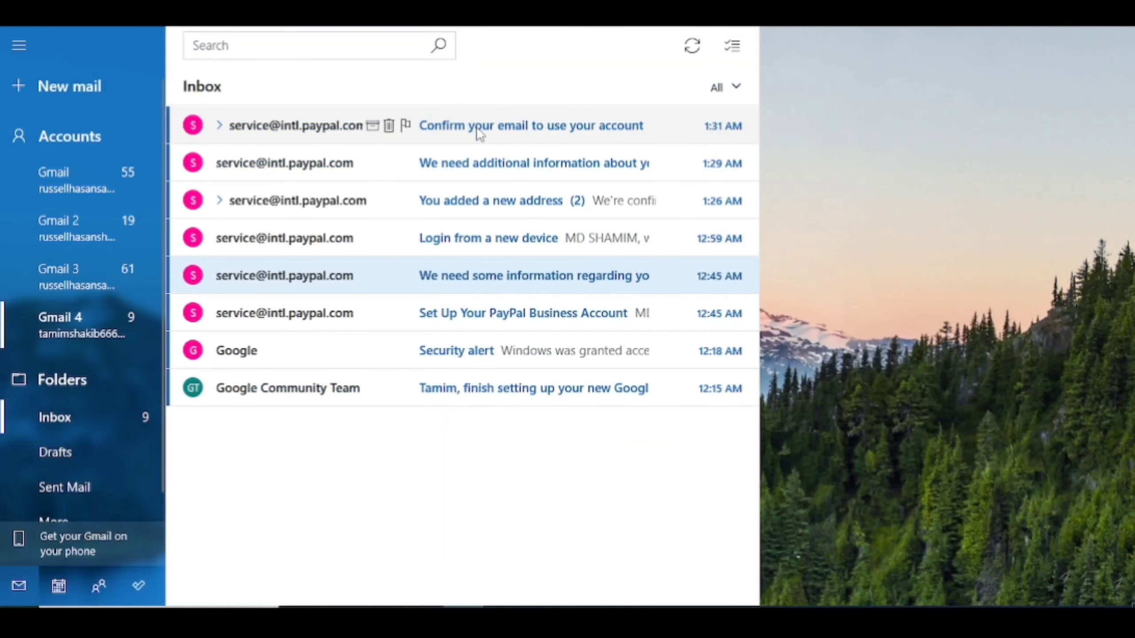
click(480, 129)
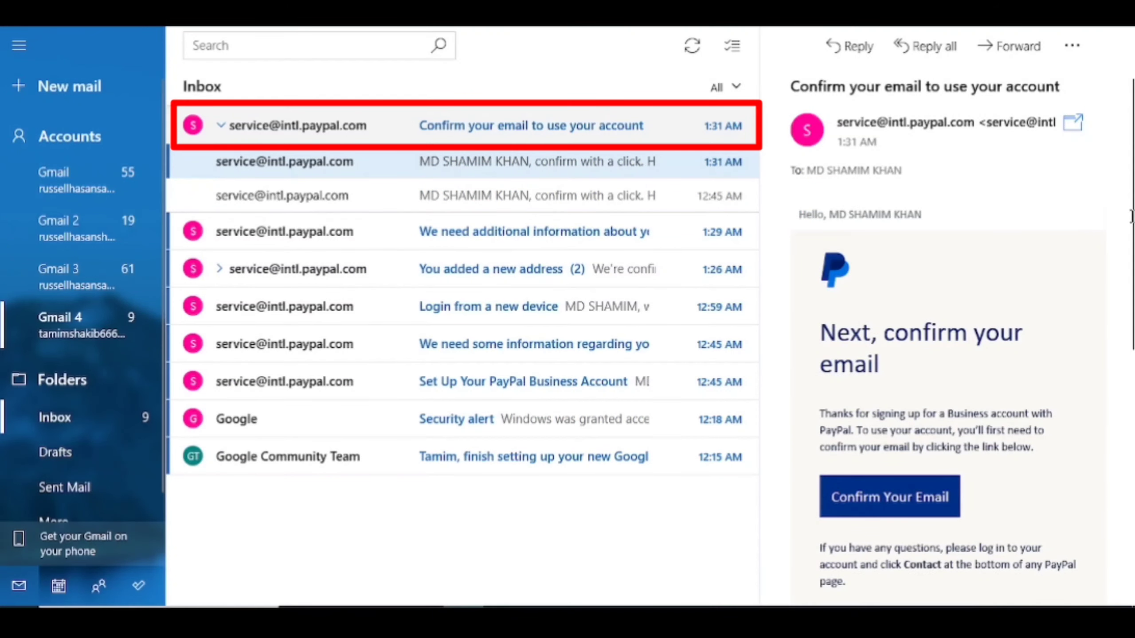
Follow the Confirm Your Email link in PayPal's message
scroll(1065, 243, down, 1)
scroll(1124, 318, down, 3)
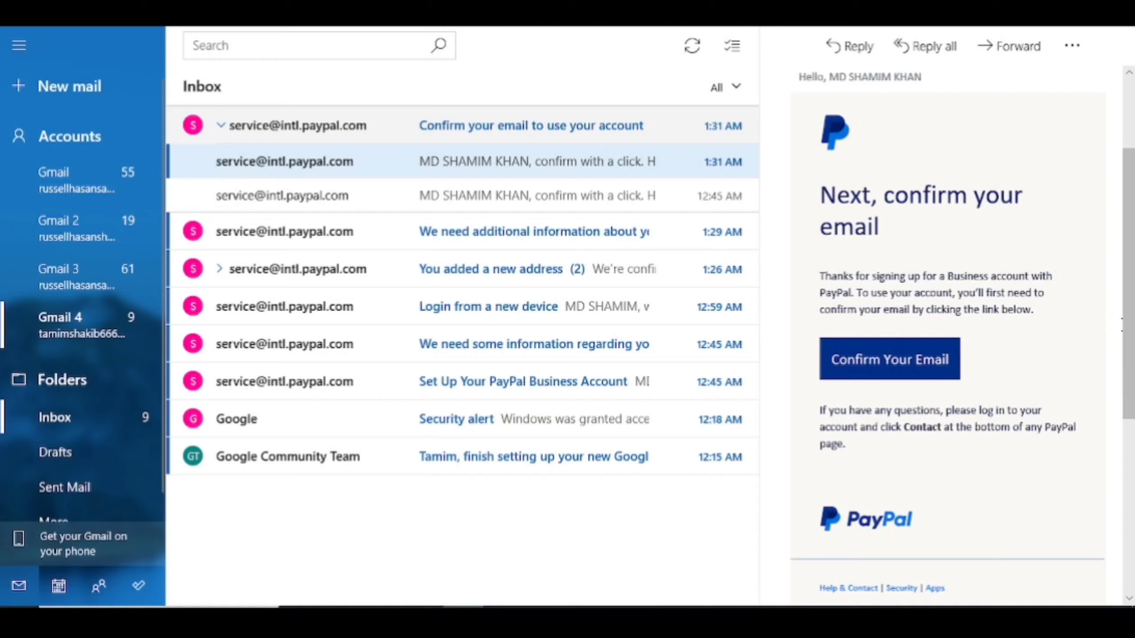
click(901, 363)
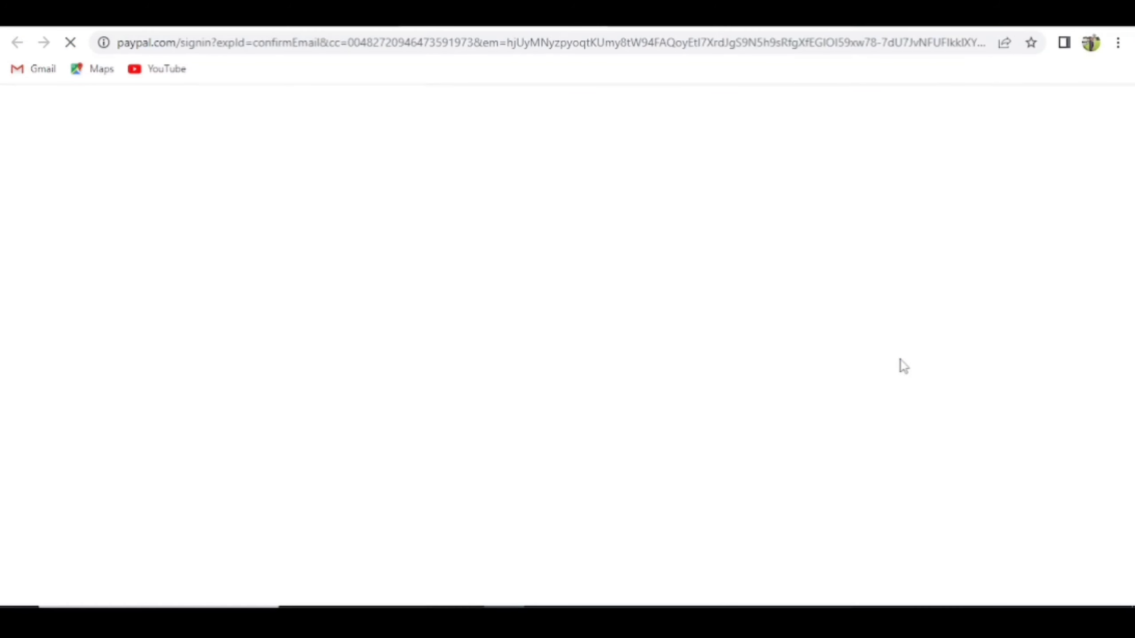
Log in with the account password and continue past the 'Your email has been confirmed' notice
click(587, 407)
text(********)
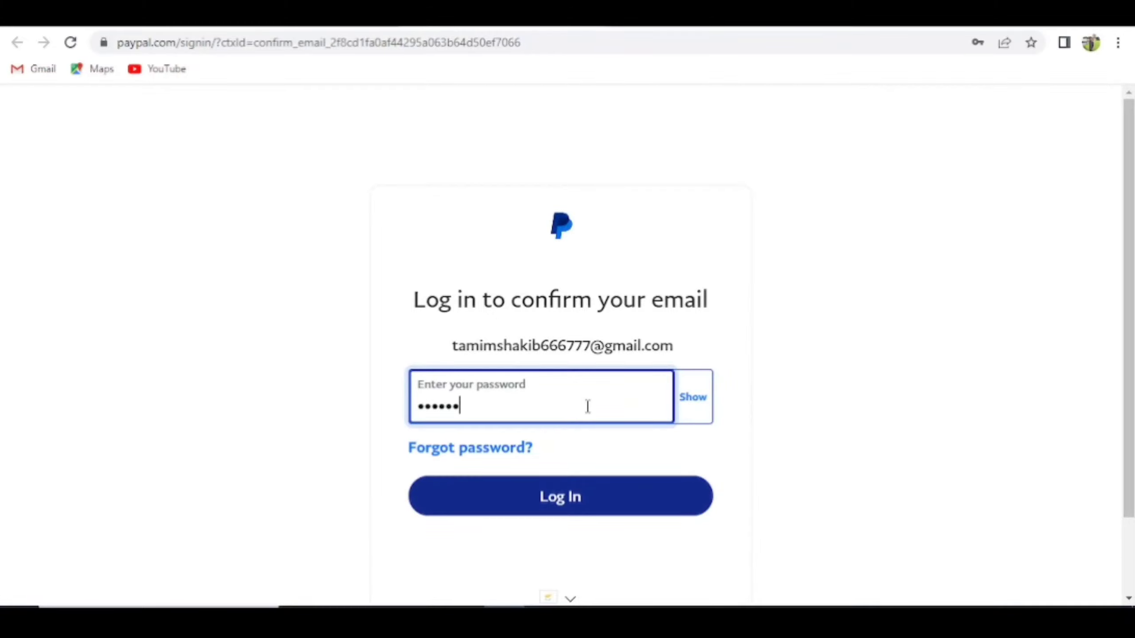
text(***)
click(581, 497)
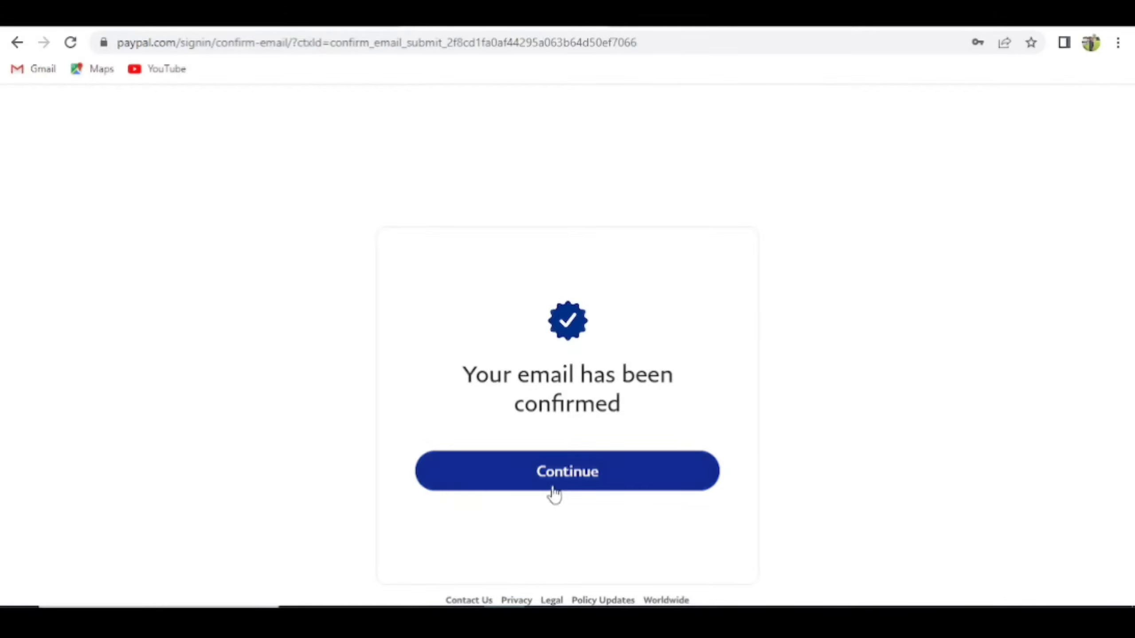
double_click(577, 478)
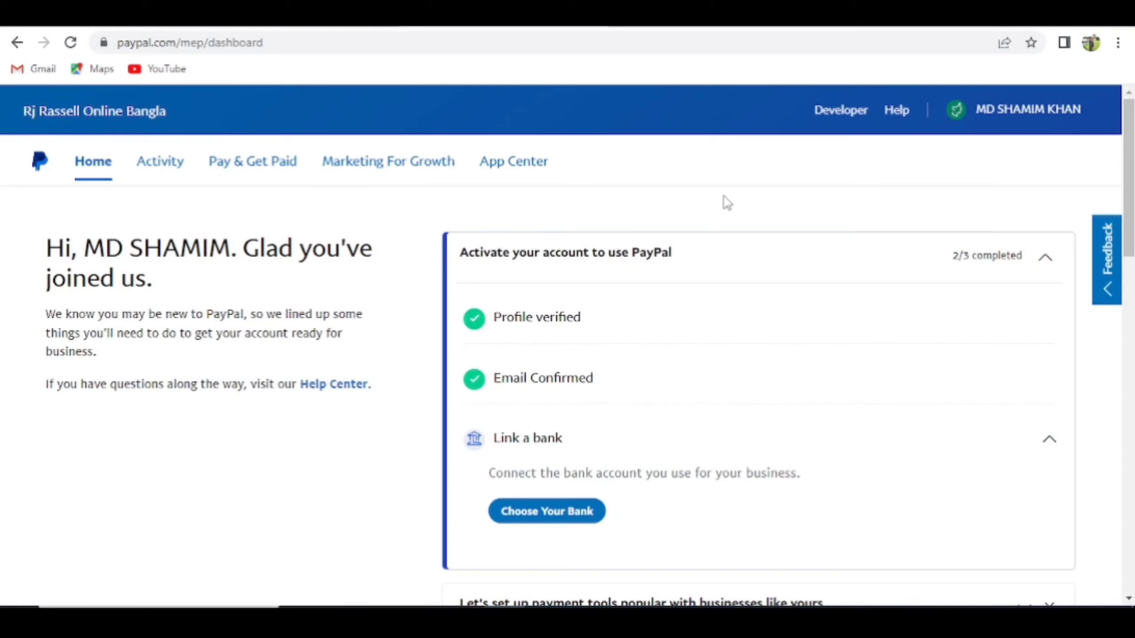
Collapse the activation checklist and open the options menu on the €0,00 EUR balance card
click(1047, 258)
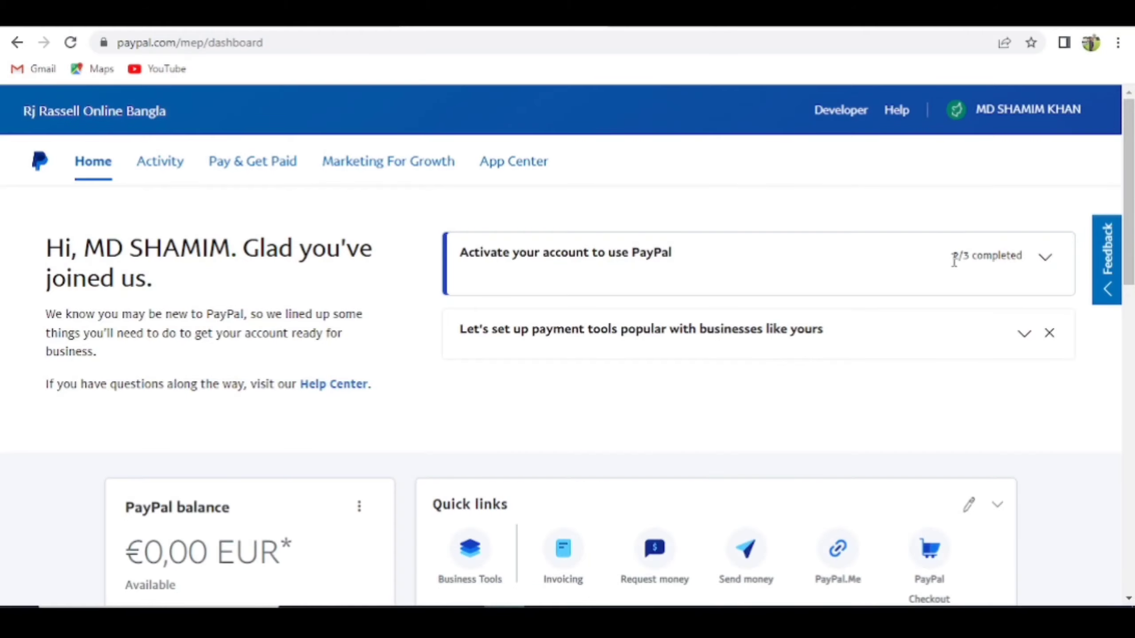
scroll(783, 394, down, 4)
scroll(785, 398, down, 2)
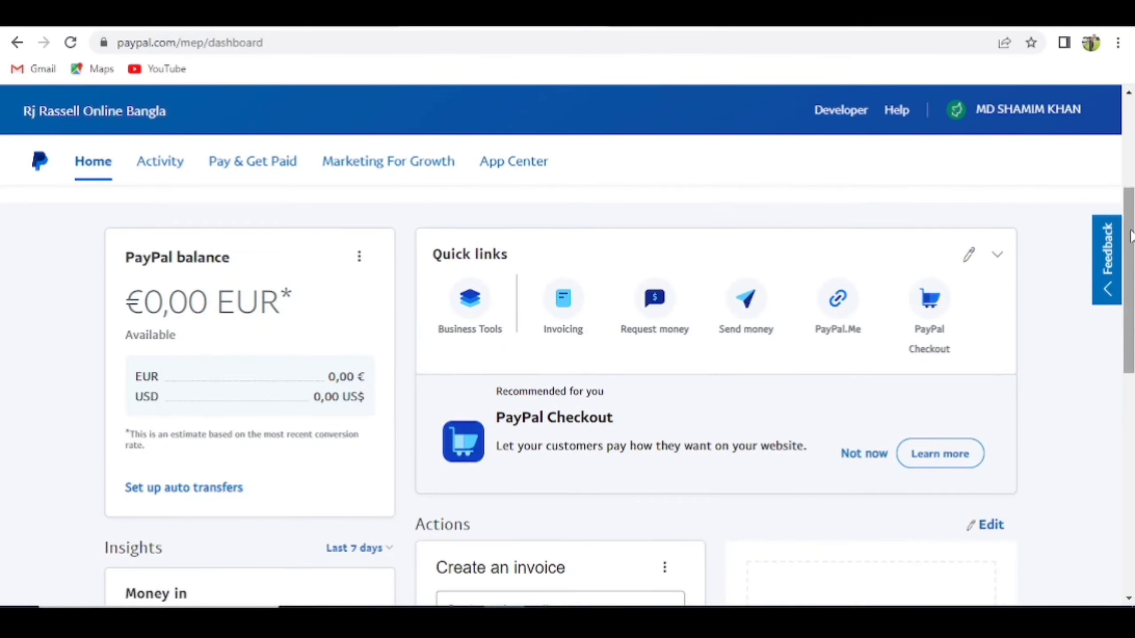
drag(1126, 248, 1131, 253)
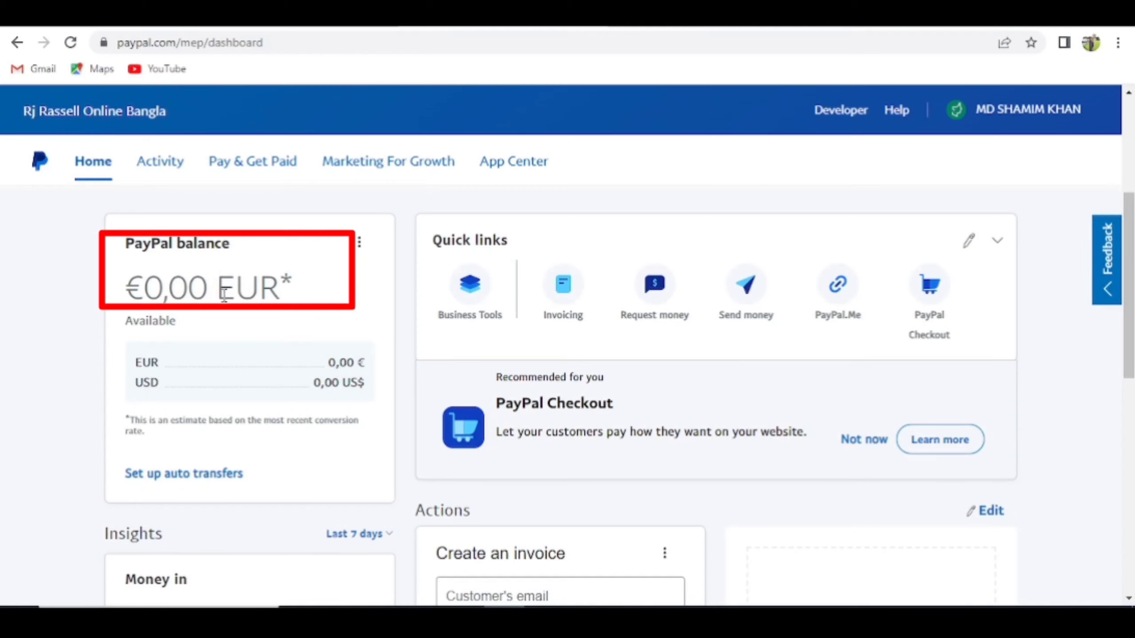
drag(124, 278, 294, 282)
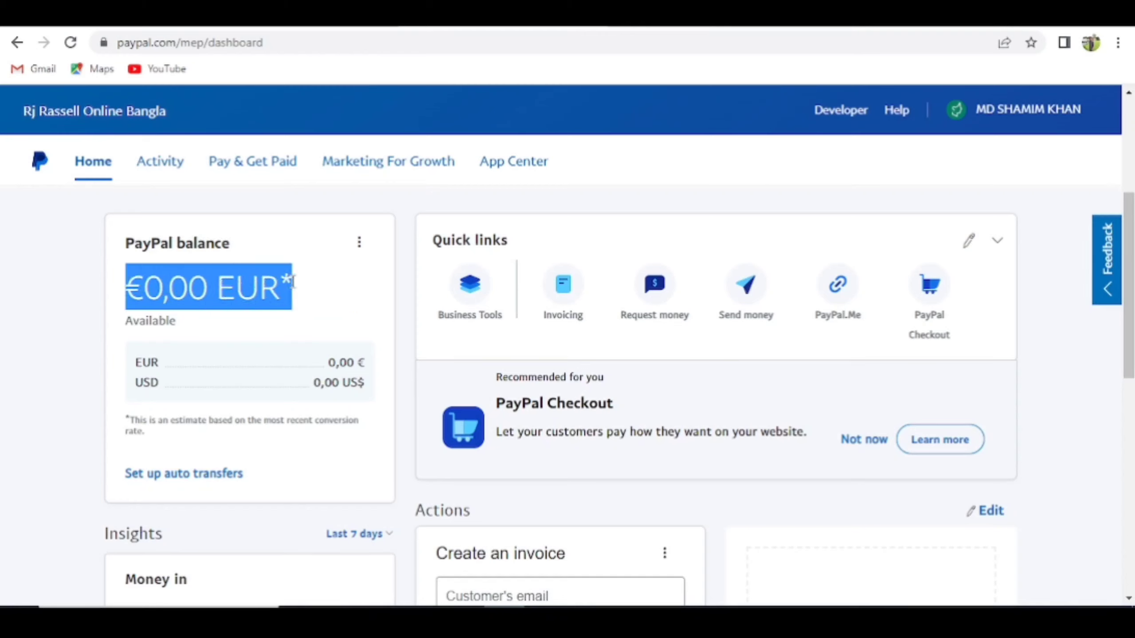
click(358, 299)
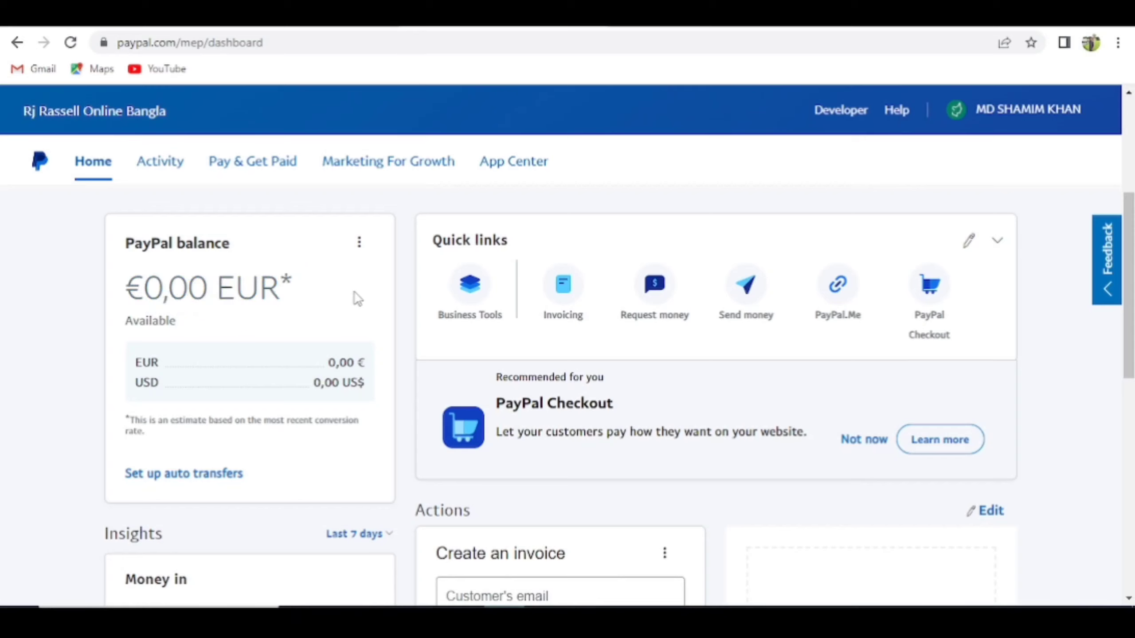
click(360, 243)
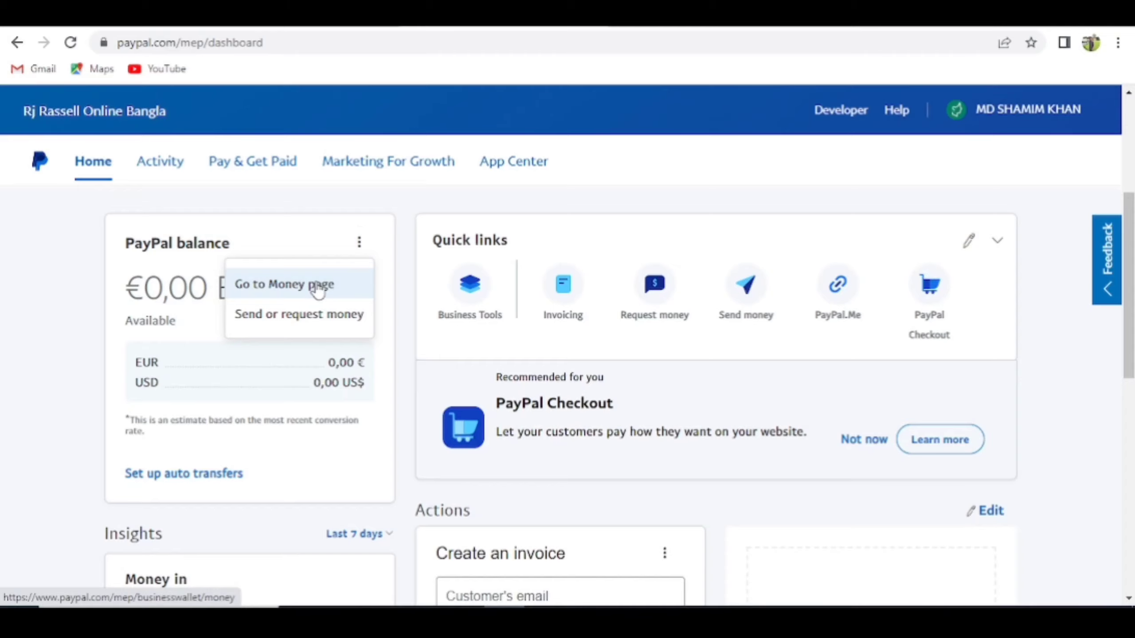
On the Money page, make US Dollar the primary currency and return to the dashboard
click(318, 289)
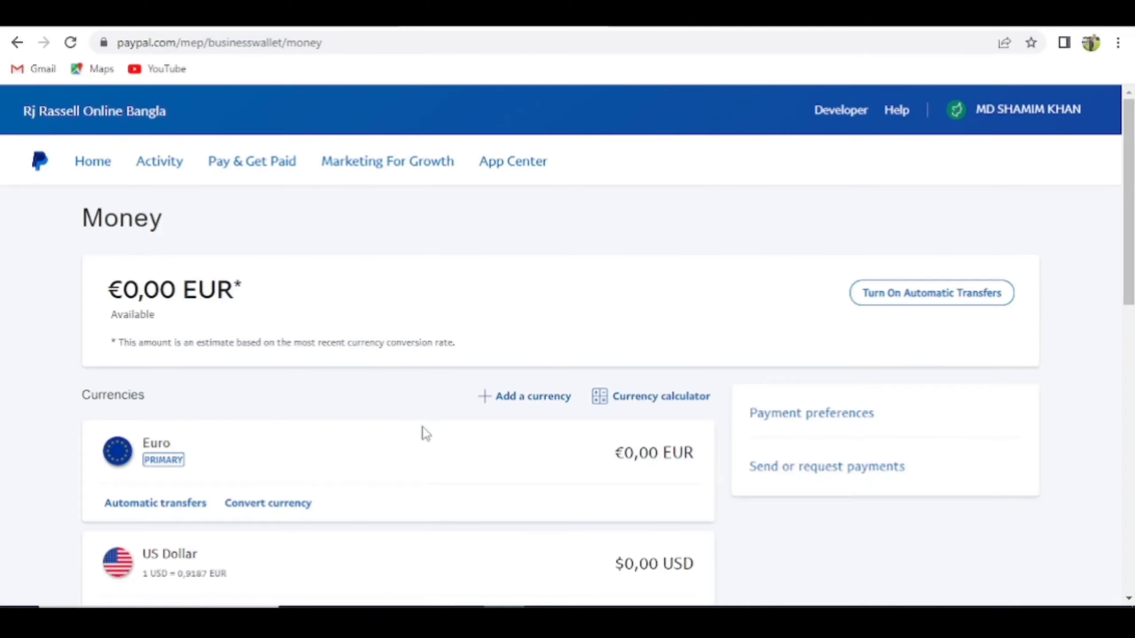
scroll(321, 390, down, 3)
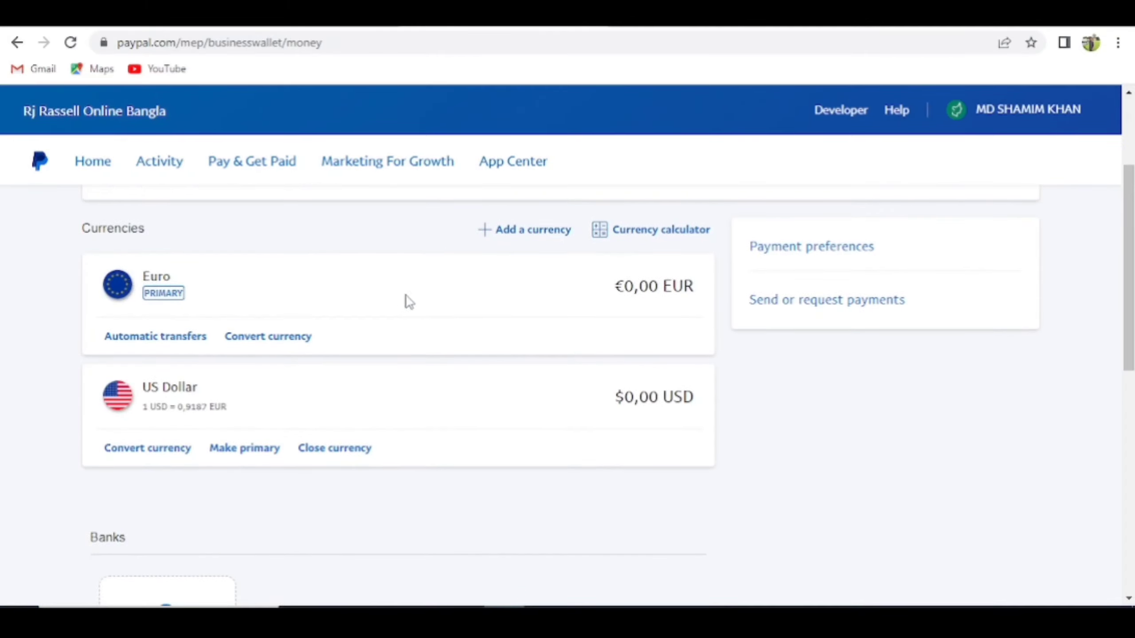
scroll(408, 303, up, 2)
scroll(411, 300, down, 2)
click(243, 449)
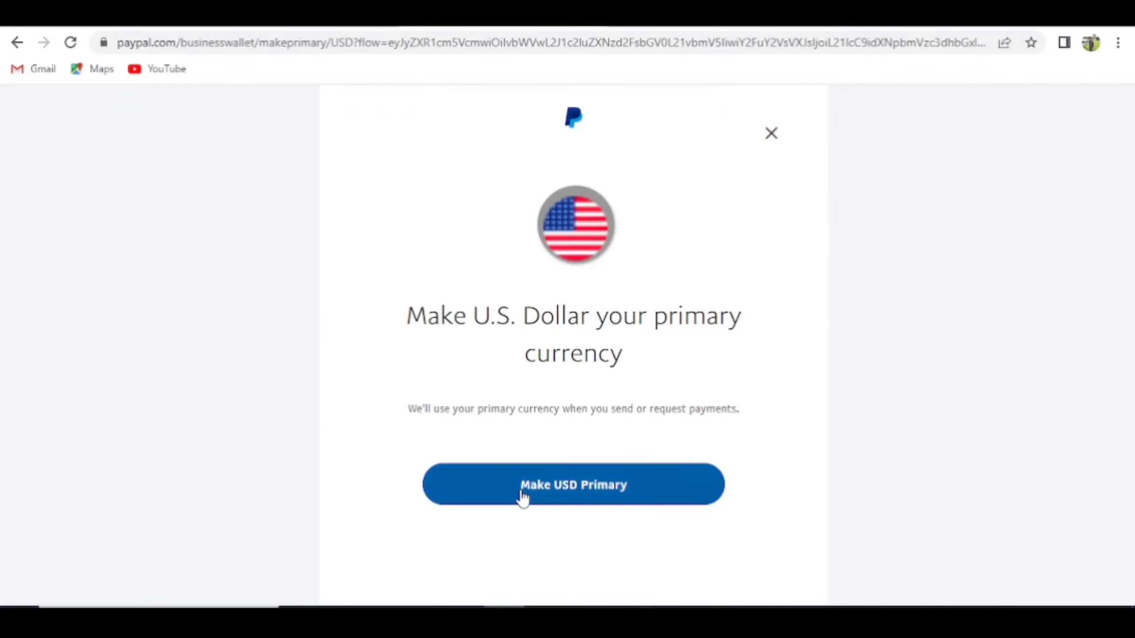
click(522, 495)
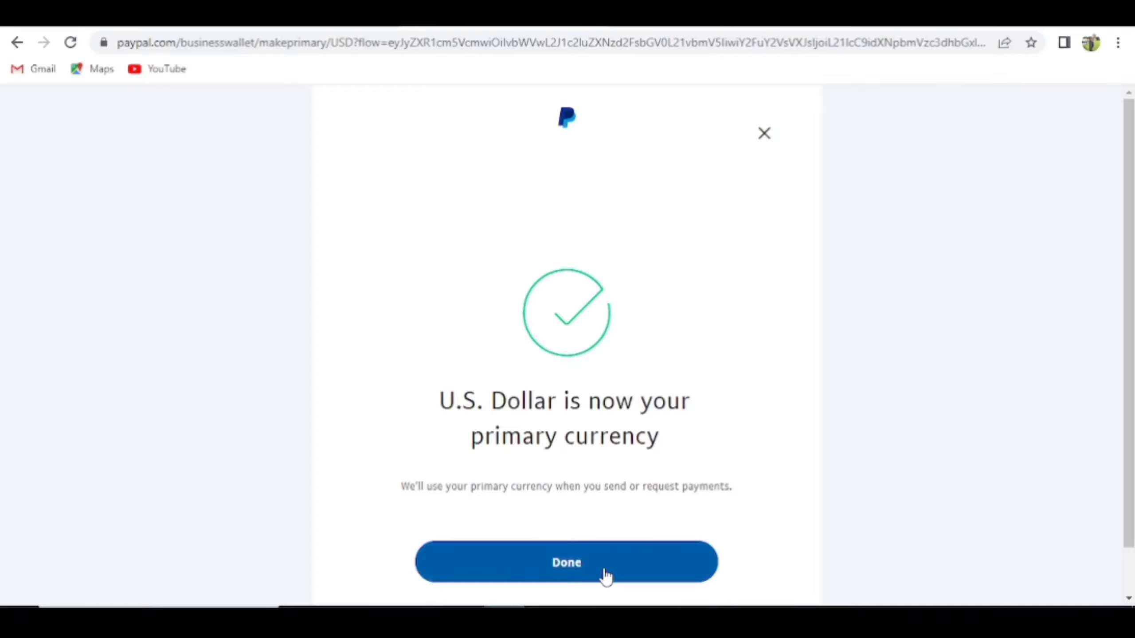
drag(421, 407, 724, 485)
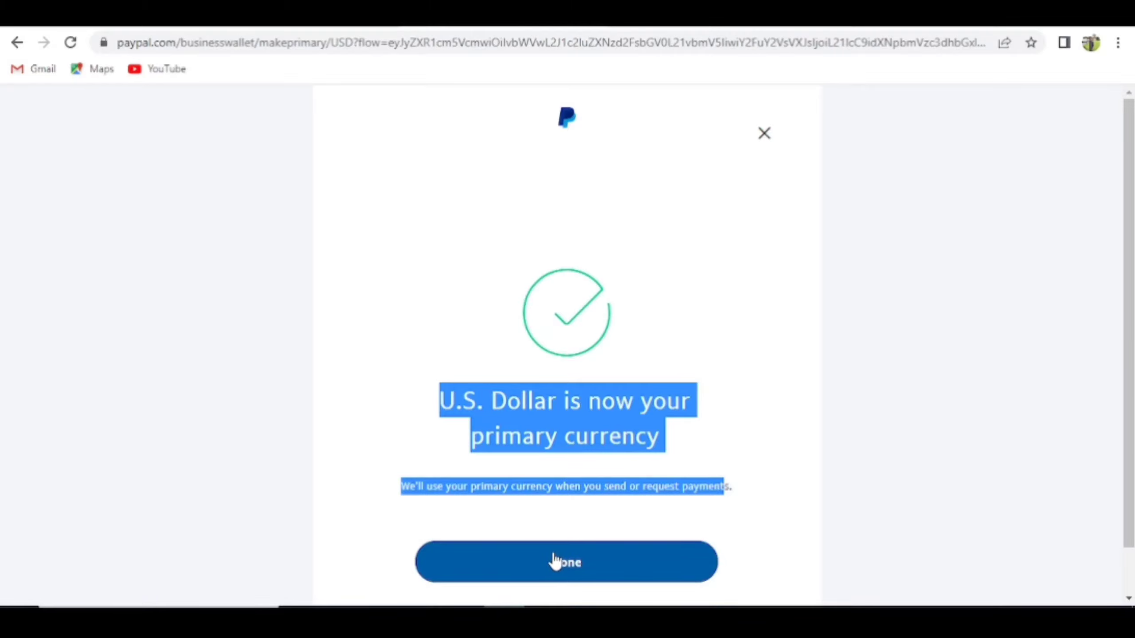
click(538, 564)
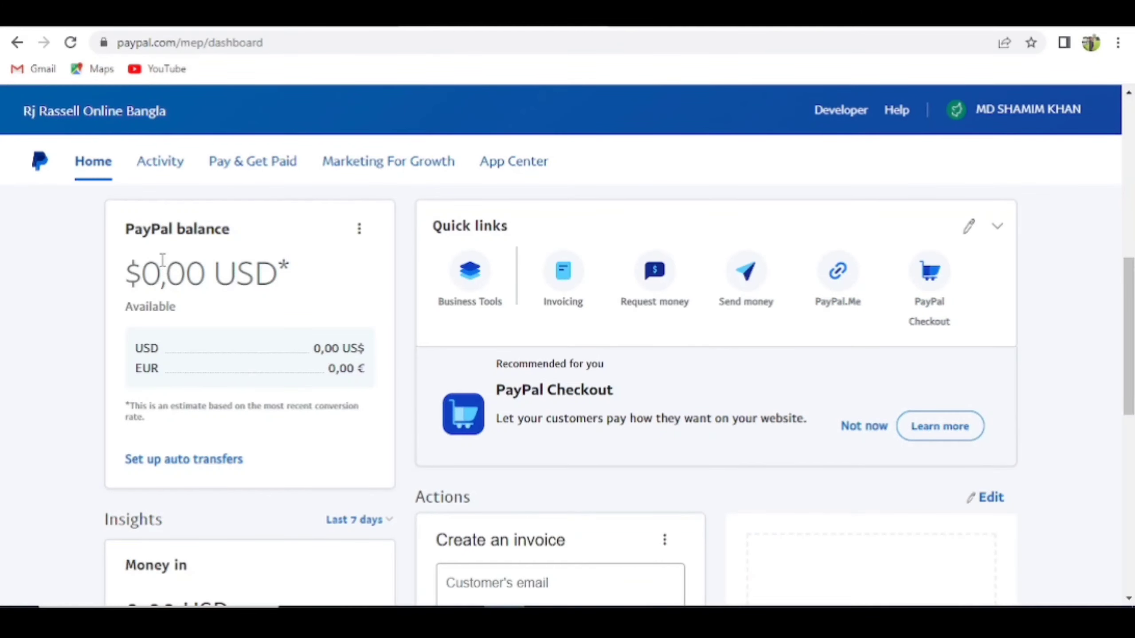
drag(112, 276, 315, 288)
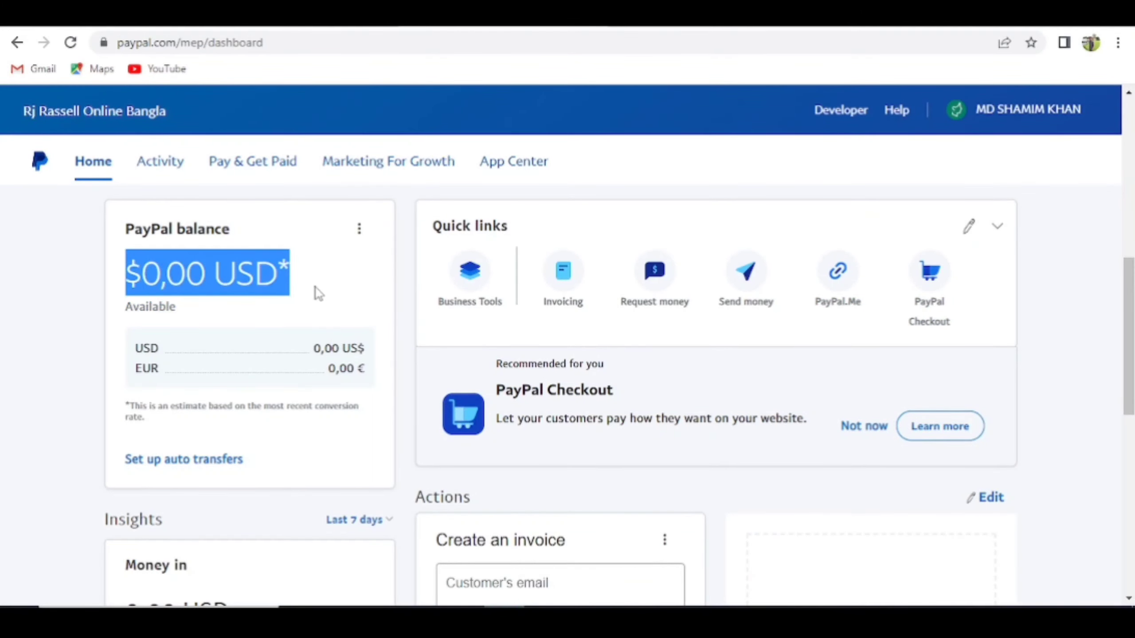
click(342, 287)
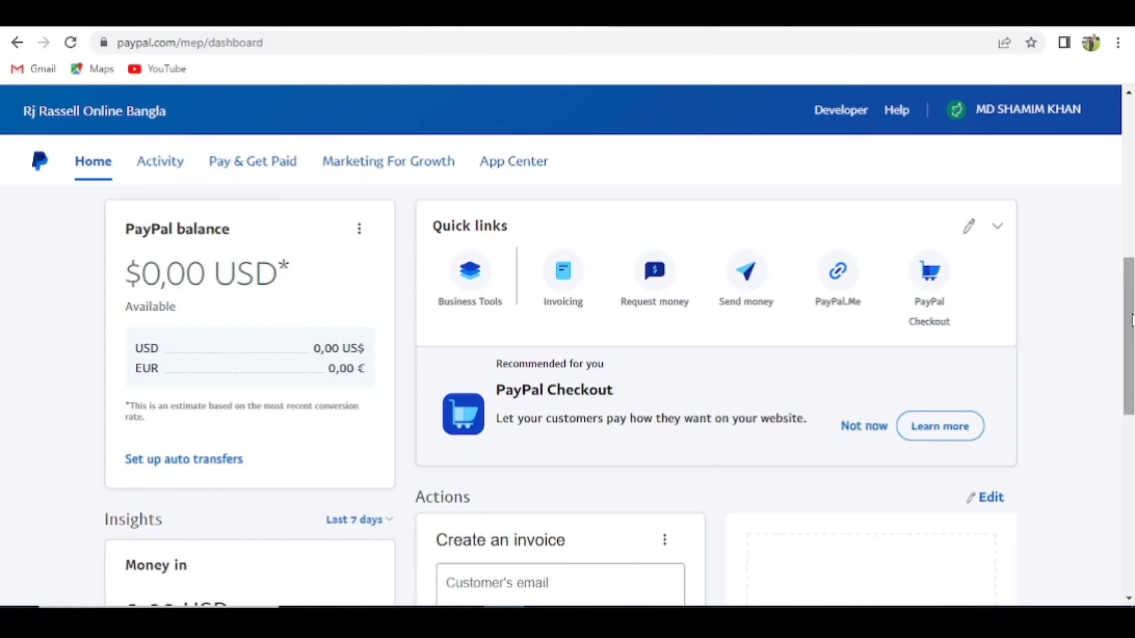
drag(1130, 321, 1065, 189)
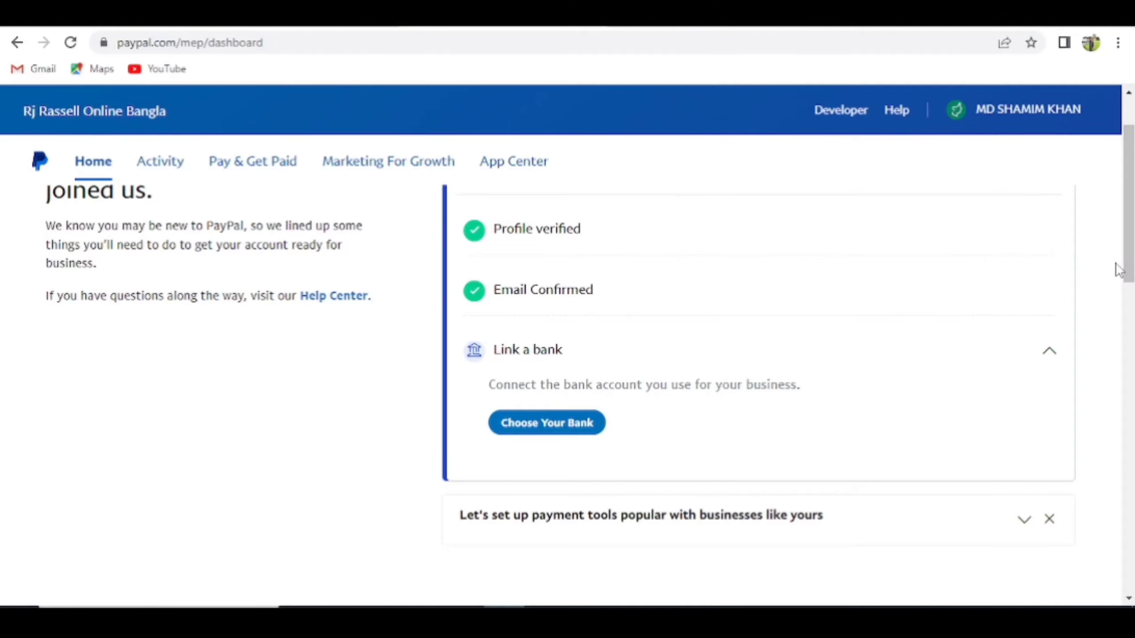
drag(1127, 268, 1128, 405)
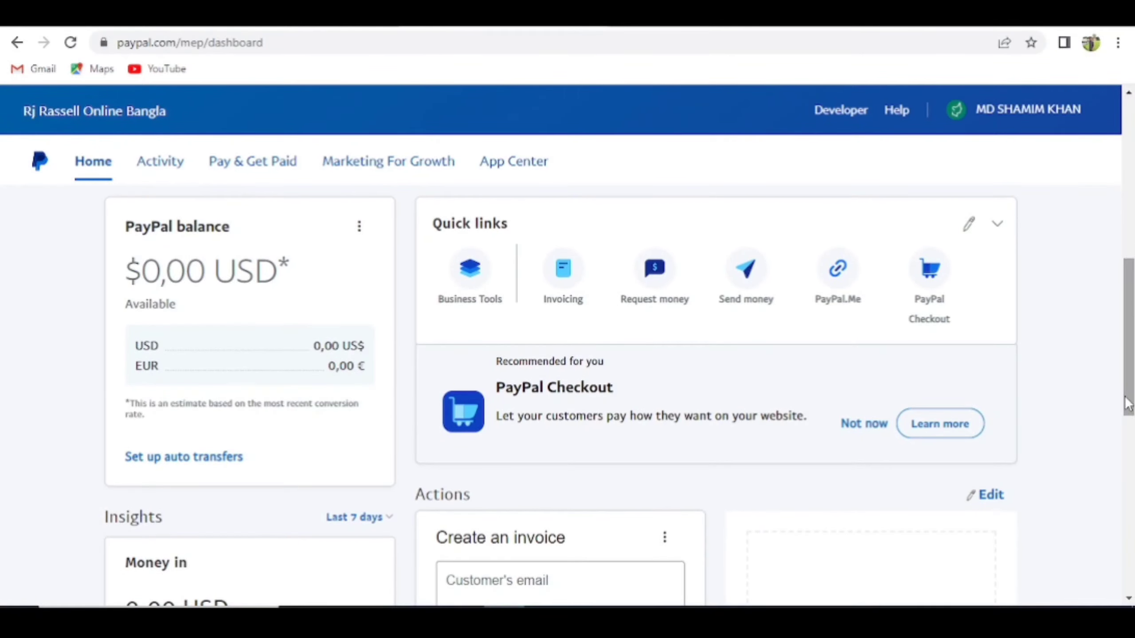